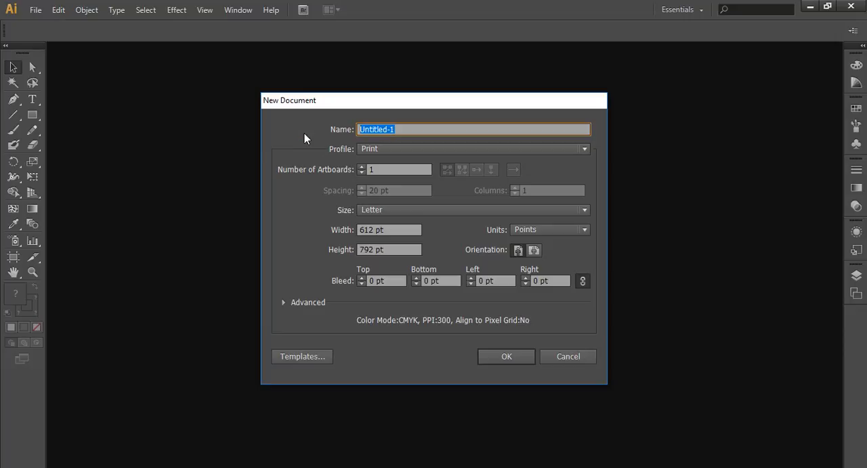
- Name the new document "tools selection and direct selection tools"
{"action": "type", "text": "tools"}
{"action": "type", "text": "selection and direct"}
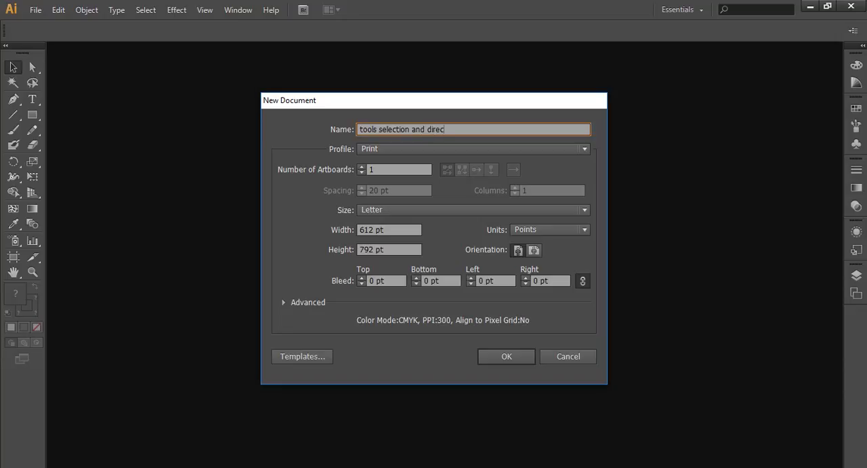
{"action": "type", "text": "selection tools"}
- Choose the Basic RGB profile for the new document
{"action": "left_click", "coordinate": [381, 149]}
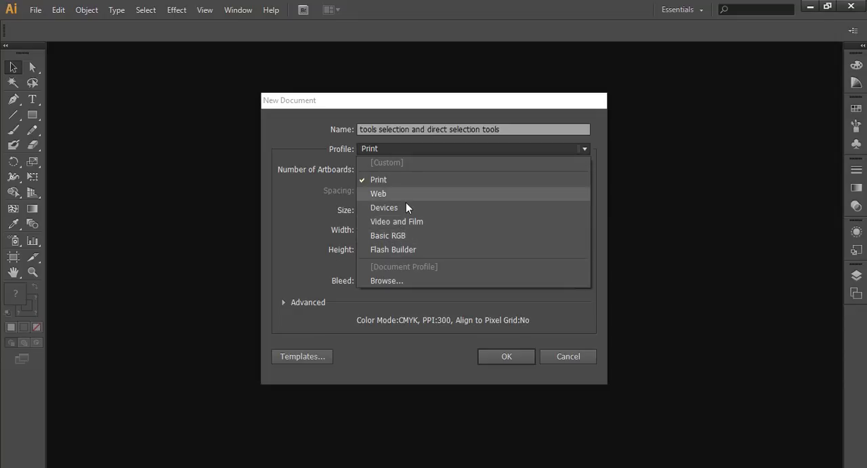
{"action": "left_click", "coordinate": [311, 160]}
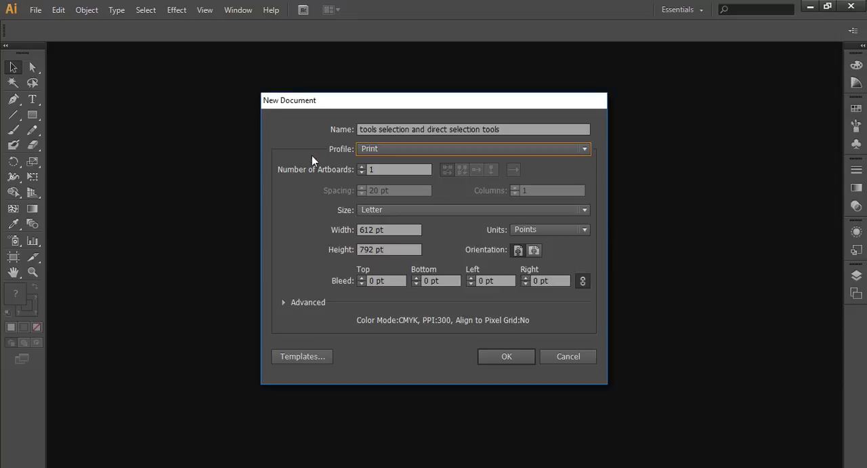
{"action": "left_click", "coordinate": [505, 149]}
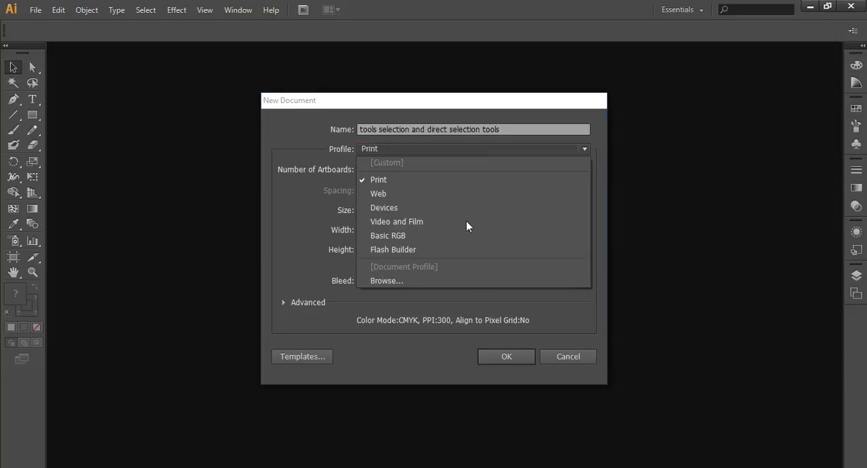
{"action": "left_click", "coordinate": [387, 236]}
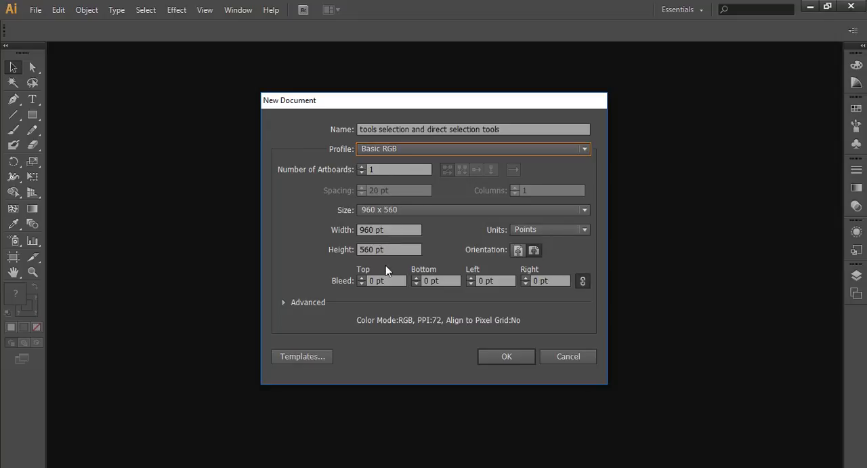
- Set the new document's size to A4 and its units to Pixels
{"action": "left_click", "coordinate": [425, 209]}
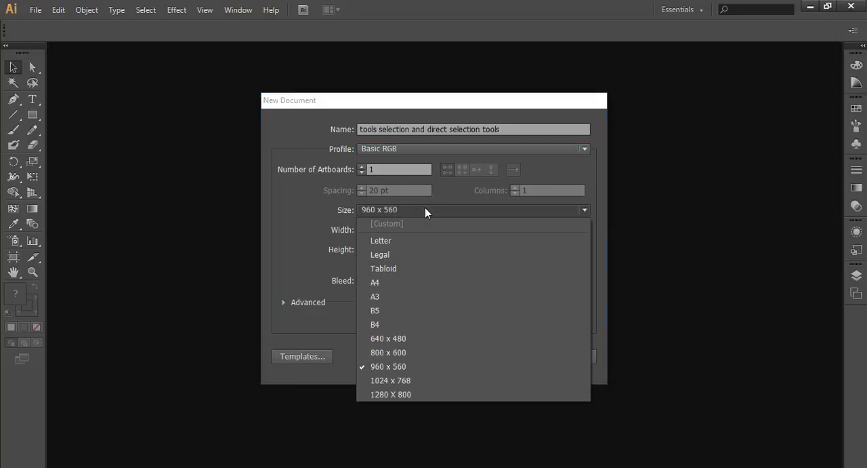
{"action": "left_click", "coordinate": [382, 285]}
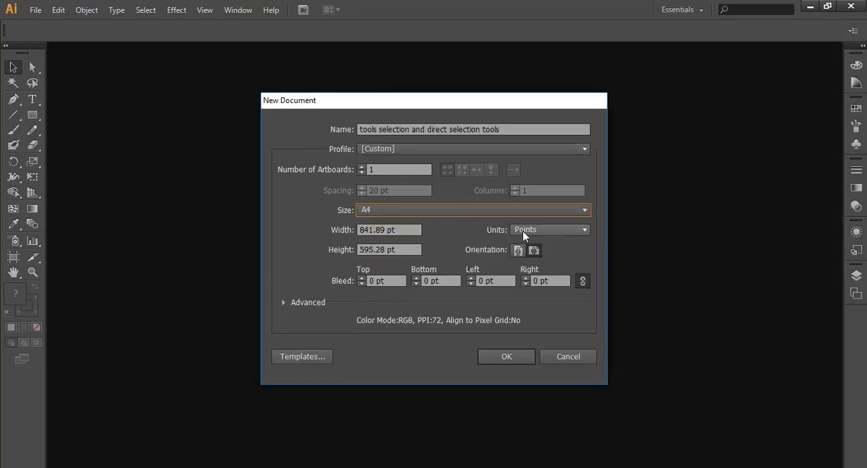
{"action": "left_click", "coordinate": [576, 232]}
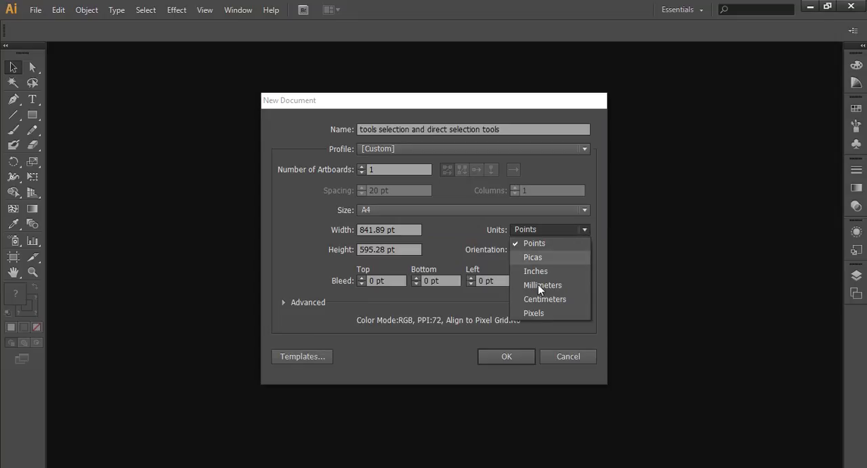
{"action": "left_click", "coordinate": [534, 313]}
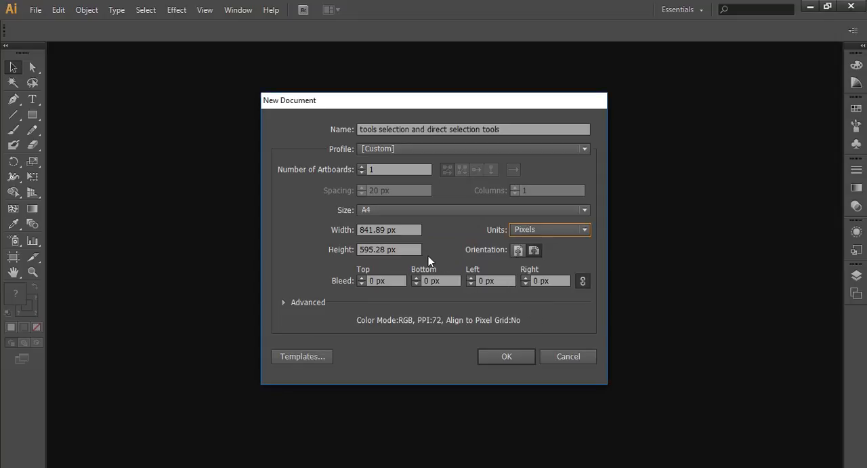
- Set the document's width and height to 1200 px each and create the document
{"action": "left_click", "coordinate": [398, 231]}
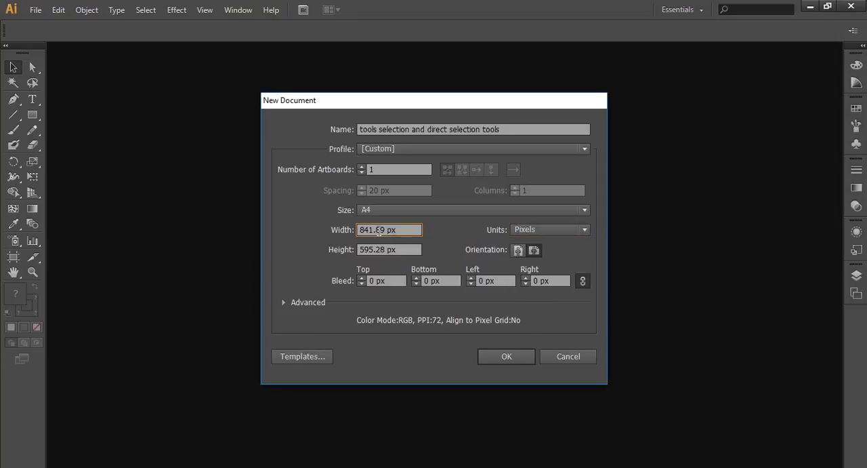
{"action": "left_click_drag", "start_coordinate": [386, 231], "coordinate": [318, 235]}
{"action": "type", "text": "1200"}
{"action": "left_click_drag", "start_coordinate": [384, 250], "coordinate": [328, 257]}
{"action": "type", "text": "12"}
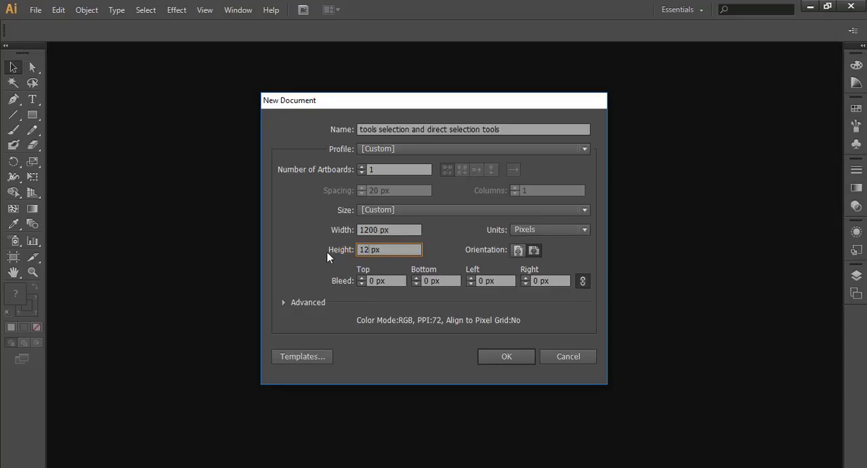
{"action": "type", "text": "00"}
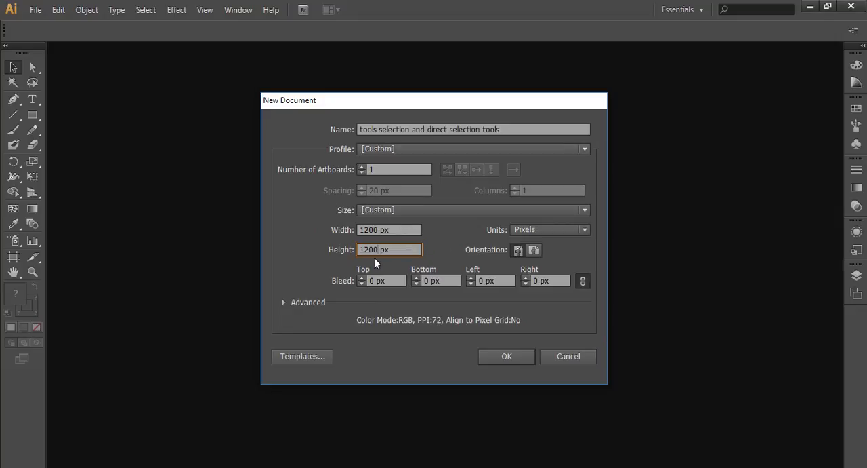
{"action": "left_click", "coordinate": [378, 209]}
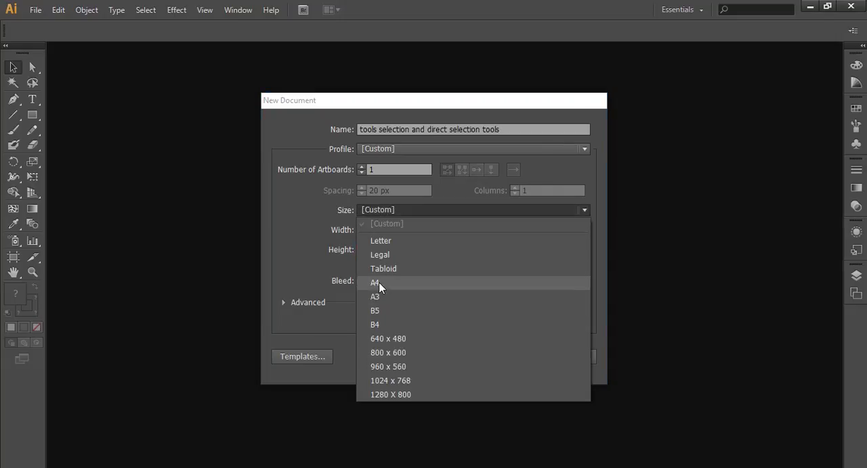
{"action": "left_click", "coordinate": [426, 214]}
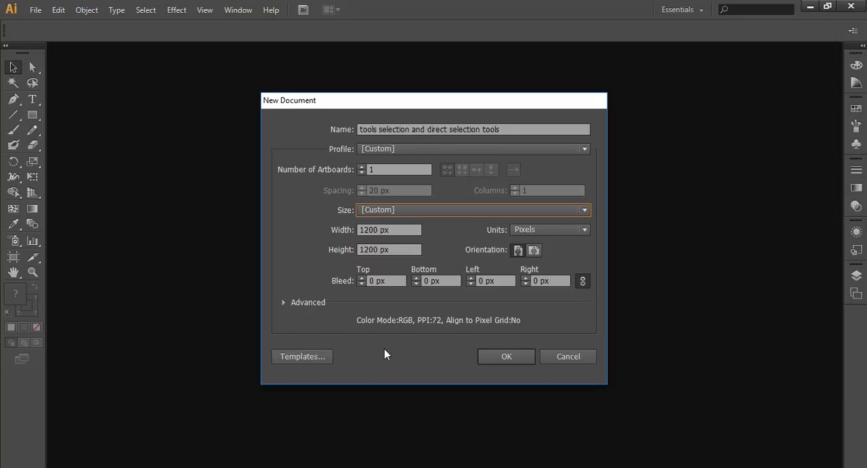
{"action": "left_click", "coordinate": [499, 356]}
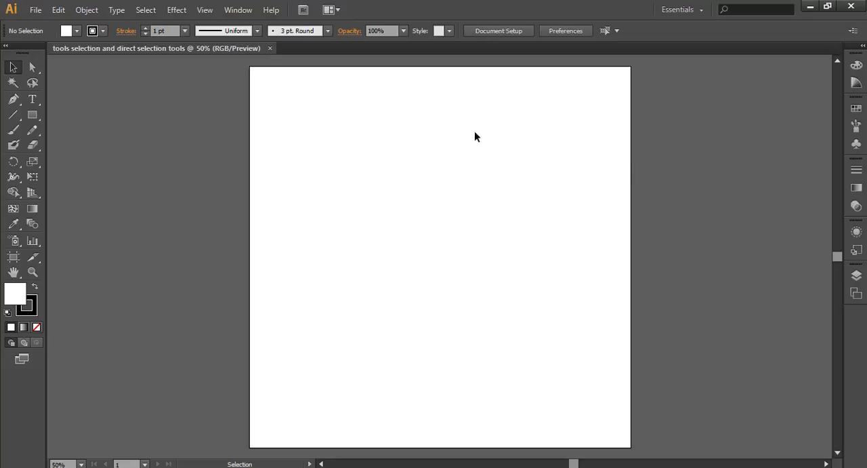
{"action": "scroll", "coordinate": [334, 363], "scroll_direction": "up", "scroll_amount": 4}
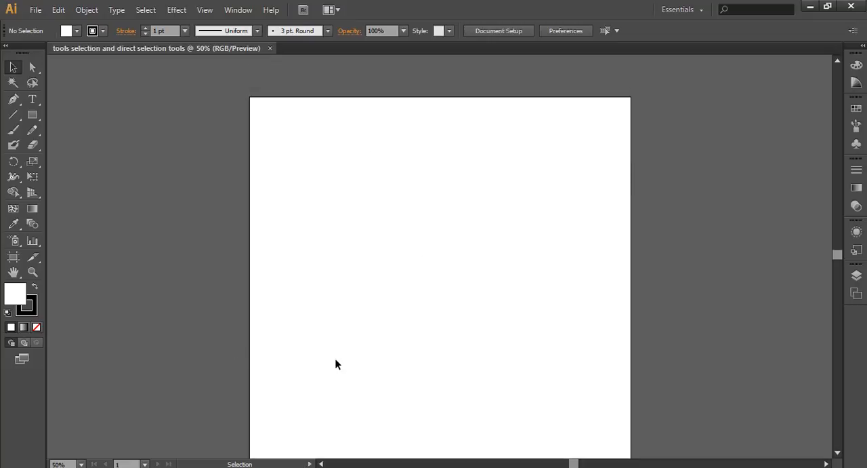
{"action": "scroll", "coordinate": [335, 363], "scroll_direction": "down", "scroll_amount": 2}
{"action": "scroll", "coordinate": [335, 363], "scroll_direction": "down", "scroll_amount": 3}
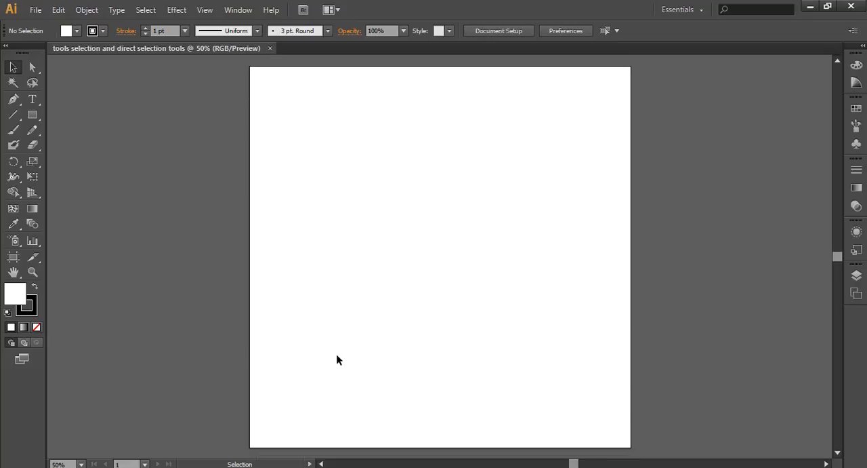
{"action": "scroll", "coordinate": [337, 354], "scroll_direction": "up", "scroll_amount": 4}
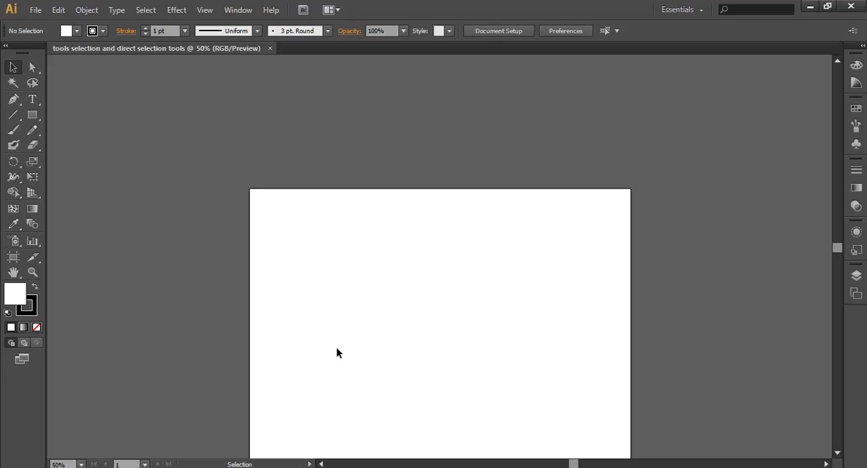
- Close the open document and create a new one named "tools" with the same 1200 x 1200 px settings
{"action": "left_click", "coordinate": [270, 49]}
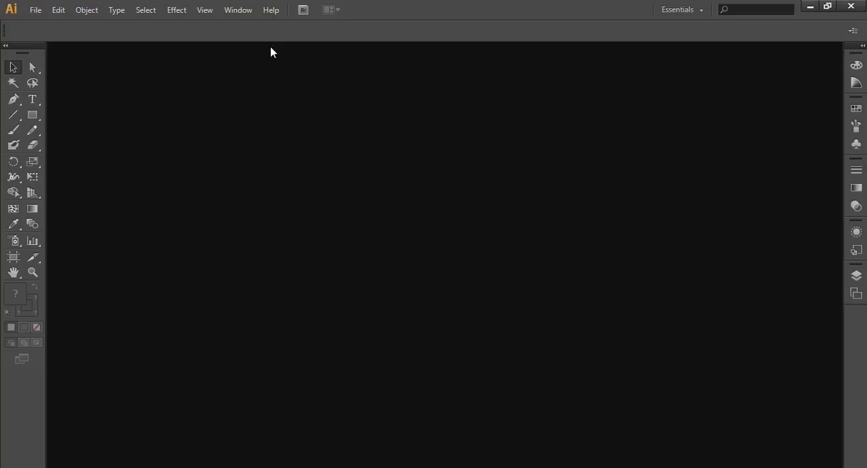
{"action": "left_click", "coordinate": [34, 10]}
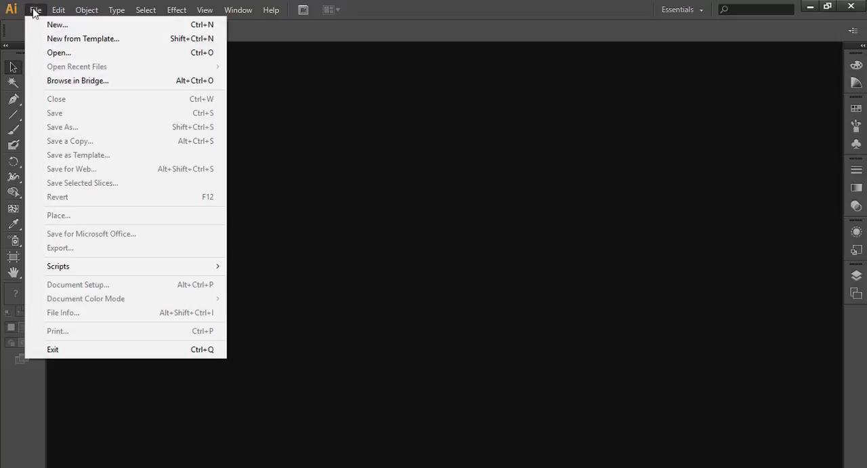
{"action": "left_click", "coordinate": [57, 25]}
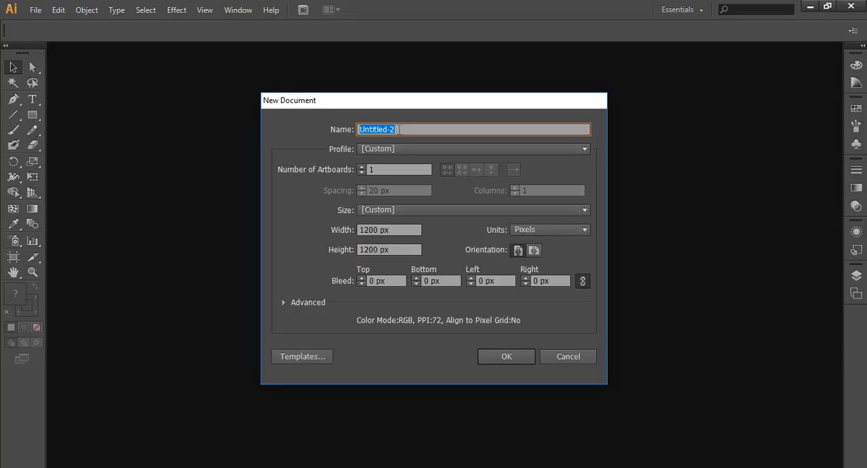
{"action": "type", "text": "tools"}
{"action": "left_click", "coordinate": [515, 358]}
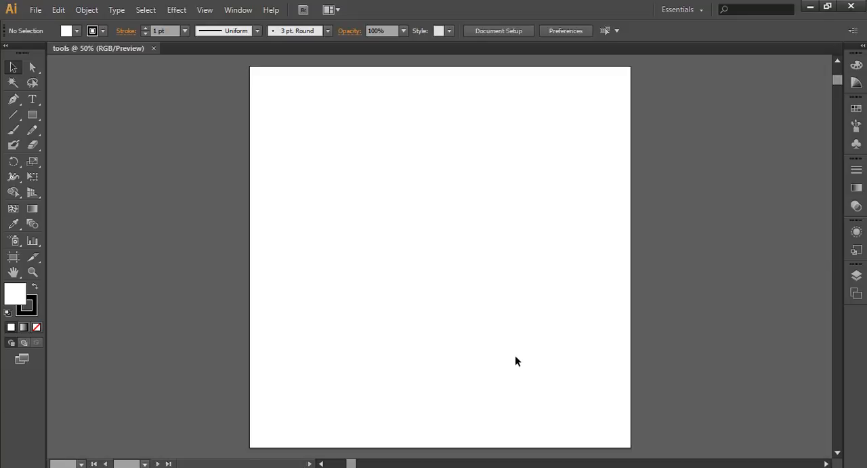
{"action": "scroll", "coordinate": [532, 263], "scroll_direction": "down", "scroll_amount": 2}
{"action": "scroll", "coordinate": [532, 263], "scroll_direction": "up", "scroll_amount": 3}
{"action": "scroll", "coordinate": [532, 263], "scroll_direction": "down", "scroll_amount": 1}
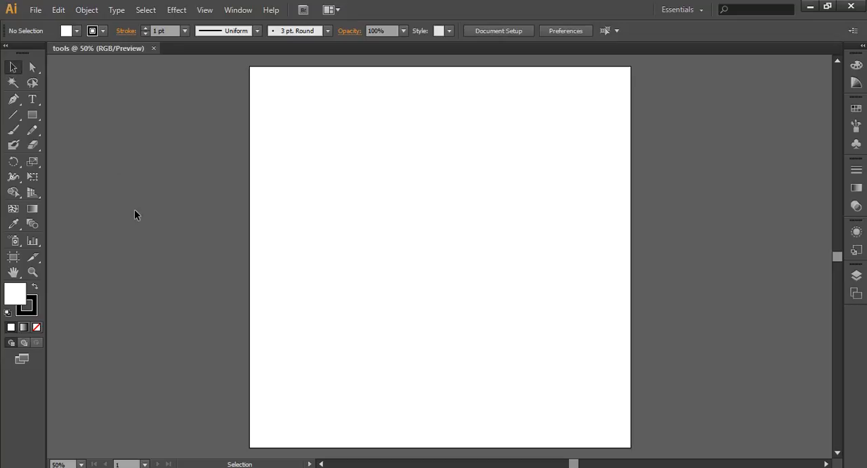
{"action": "left_click", "coordinate": [146, 10]}
{"action": "mouse_move", "coordinate": [204, 9]}
{"action": "left_click", "coordinate": [93, 148]}
- Draw a wide rectangle around the upper middle of the artboard and swap its fill and stroke so the fill is black
{"action": "left_click", "coordinate": [32, 114]}
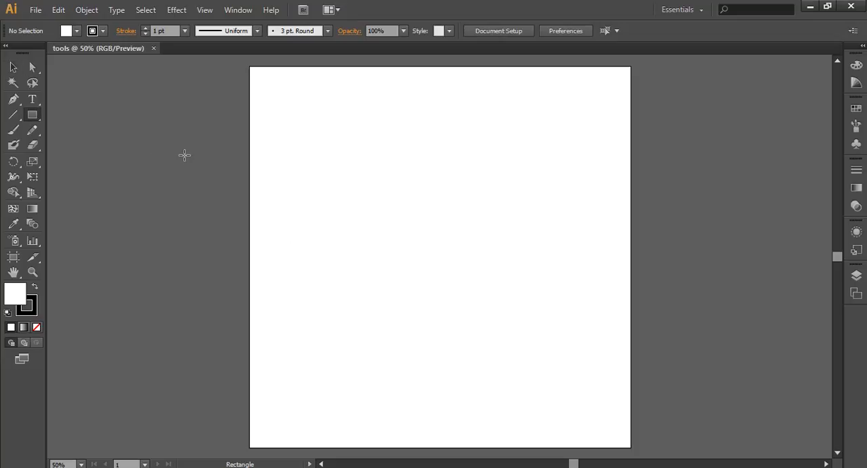
{"action": "mouse_move", "coordinate": [320, 163]}
{"action": "left_mouse_down"}
{"action": "mouse_move", "coordinate": [365, 194]}
{"action": "mouse_move", "coordinate": [554, 277]}
{"action": "mouse_move", "coordinate": [536, 296]}
{"action": "left_mouse_up"}
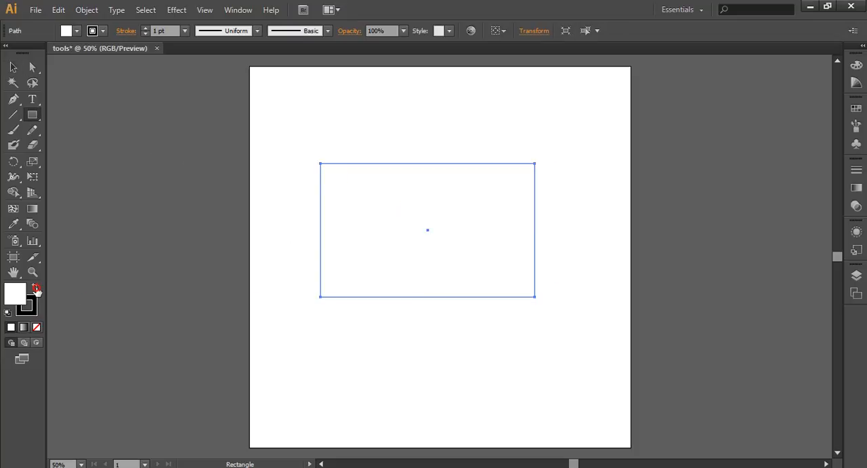
{"action": "left_click", "coordinate": [35, 288]}
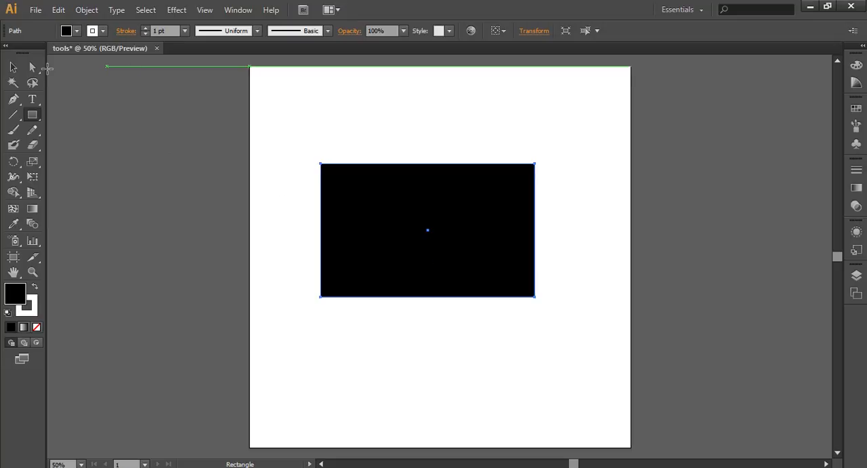
- Move the black rectangle around with the Selection tool, placing its upper-left corner at about X 263 px, Y 265 px
{"action": "left_click", "coordinate": [13, 67]}
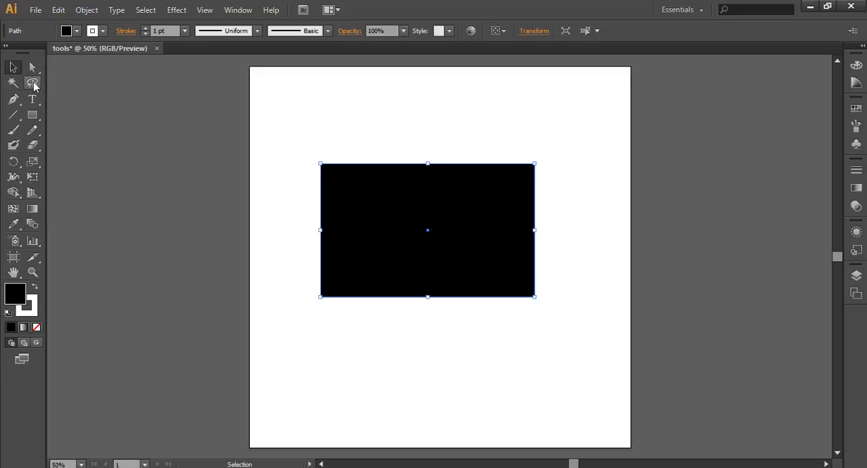
{"action": "left_click_drag", "start_coordinate": [389, 234], "coordinate": [268, 318]}
{"action": "left_click_drag", "start_coordinate": [366, 275], "coordinate": [407, 176]}
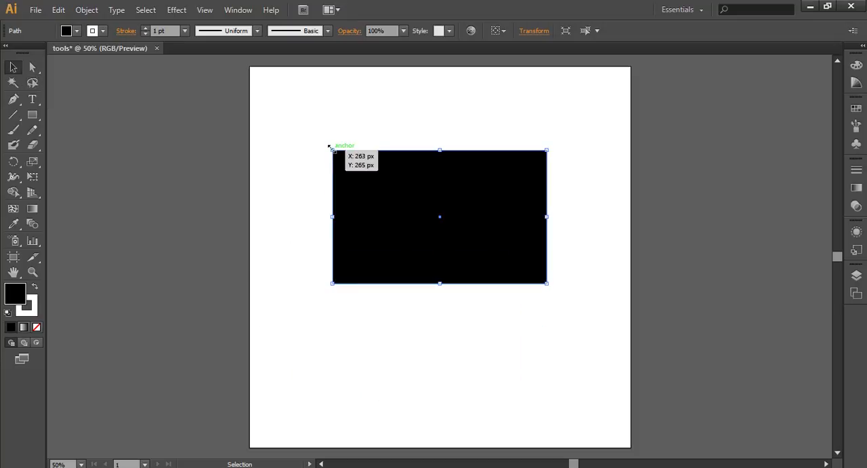
- Resize and rotate the black rectangle freely by its bounding box into a long, narrow, slanted bar
{"action": "left_click_drag", "start_coordinate": [330, 147], "coordinate": [348, 140]}
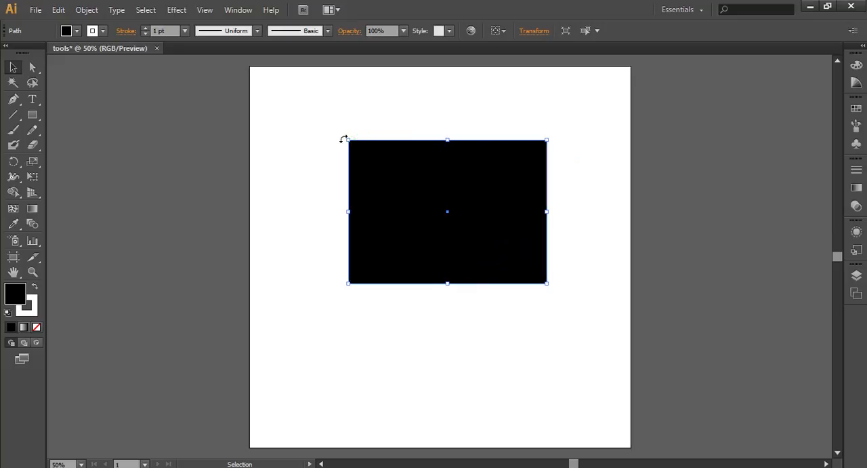
{"action": "left_click_drag", "start_coordinate": [343, 138], "coordinate": [453, 134]}
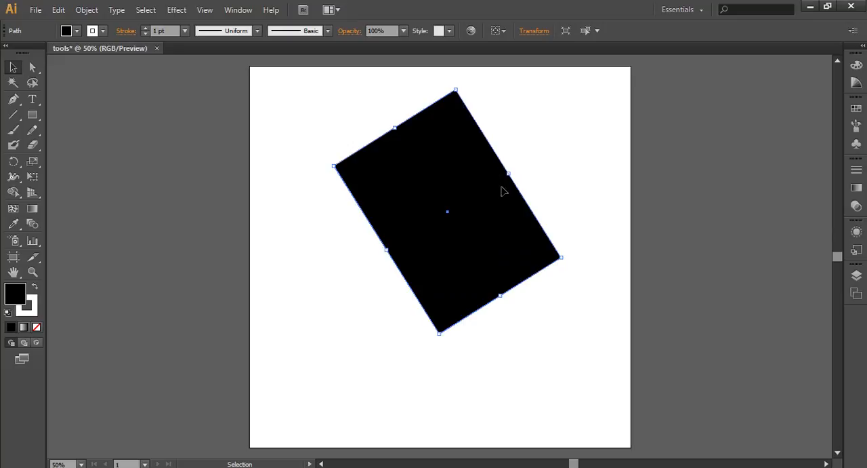
{"action": "left_click_drag", "start_coordinate": [508, 173], "coordinate": [422, 229]}
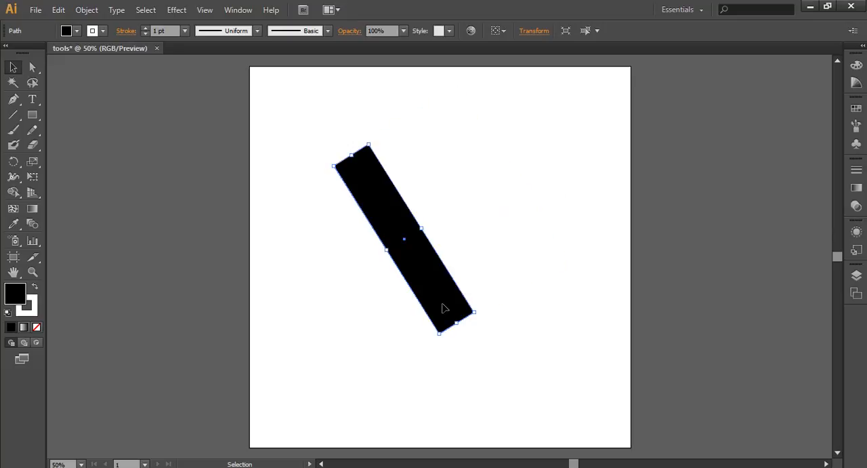
{"action": "left_click_drag", "start_coordinate": [454, 324], "coordinate": [545, 383]}
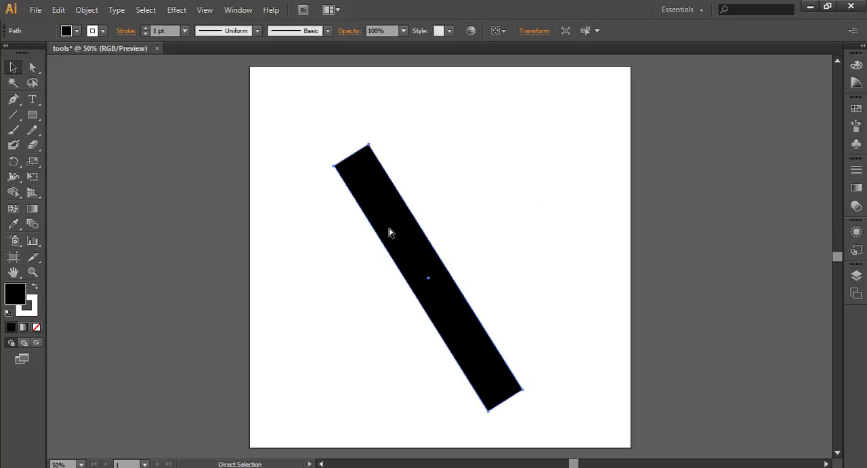
- Undo the rectangle's resizing and rotation back to its upright wide shape and deselect it
{"action": "key", "text": "ctrl+z"}
{"action": "key", "text": "ctrl+z"}
{"action": "key", "text": "ctrl+z"}
{"action": "key", "text": "ctrl+z"}
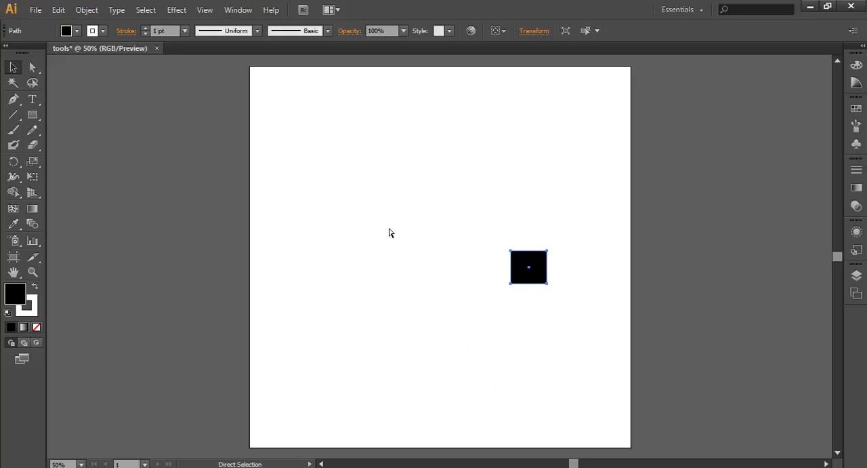
{"action": "key", "text": "ctrl+shift+z"}
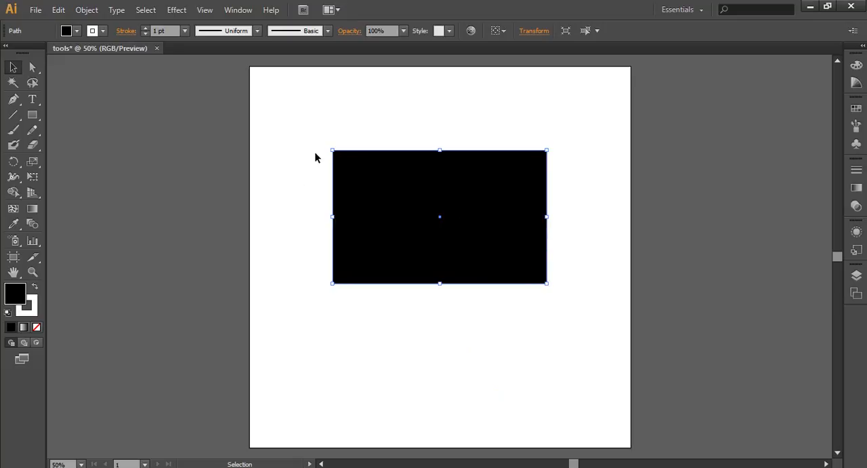
{"action": "left_click", "coordinate": [344, 121]}
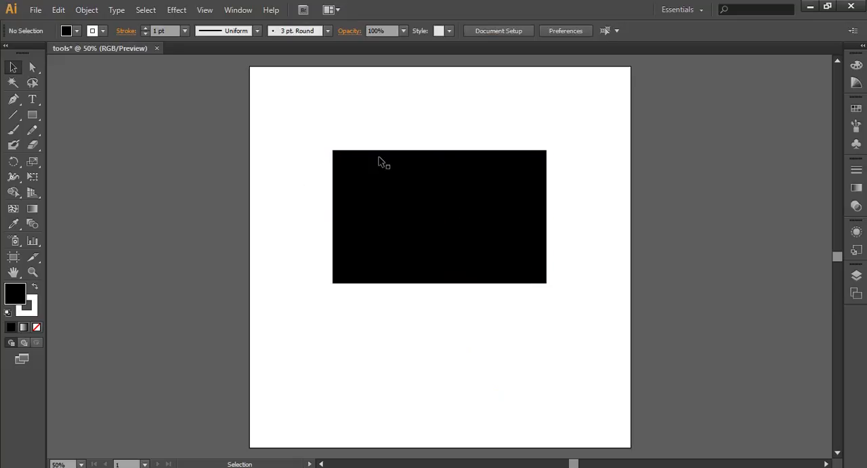
- Shrink the black rectangle from its lower-right corner to about 256 x 286 px and deselect it
{"action": "left_click", "coordinate": [546, 282]}
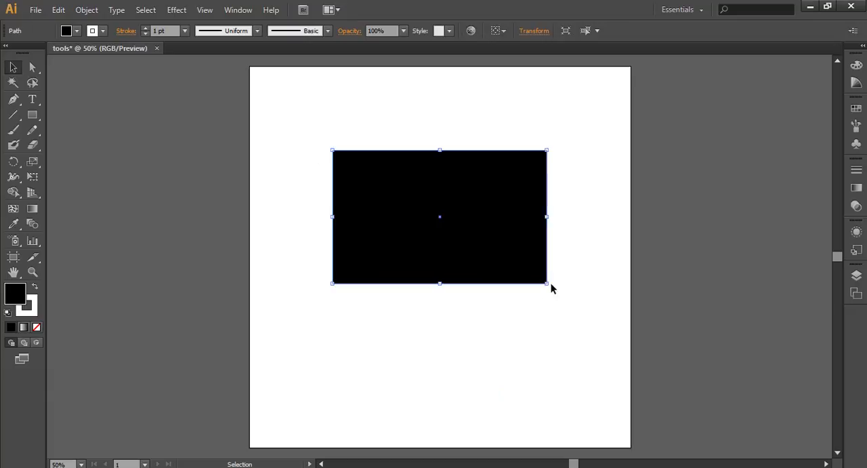
{"action": "left_click_drag", "start_coordinate": [547, 282], "coordinate": [415, 240]}
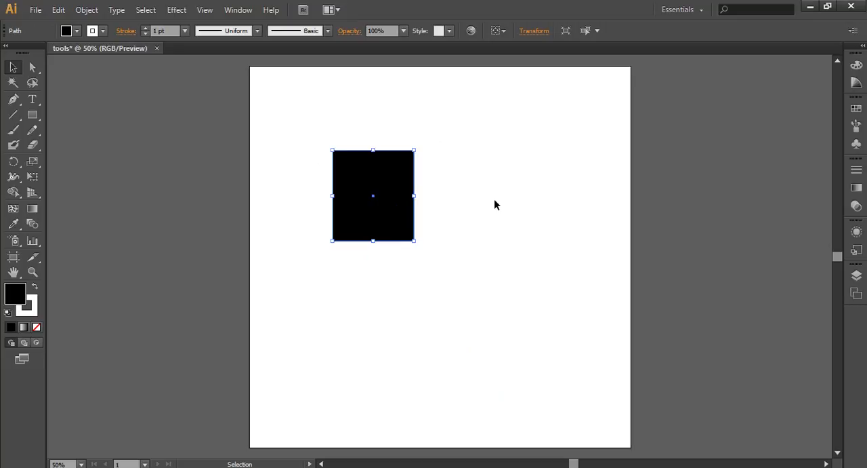
{"action": "left_click", "coordinate": [332, 134]}
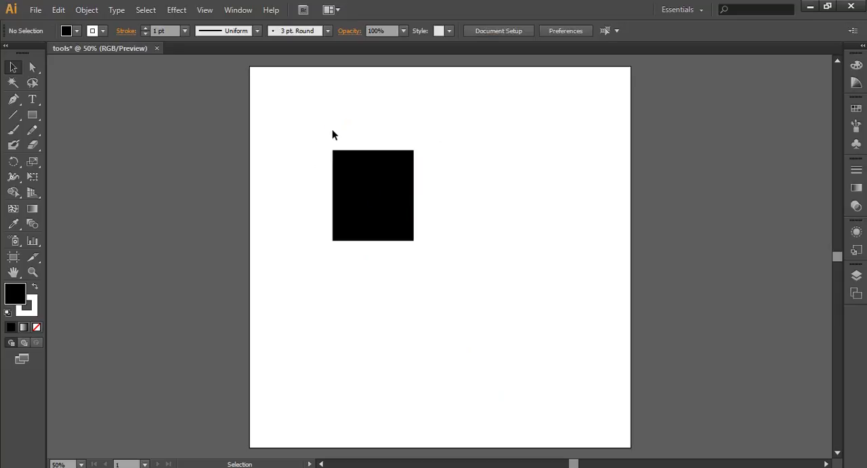
{"action": "left_click", "coordinate": [361, 199]}
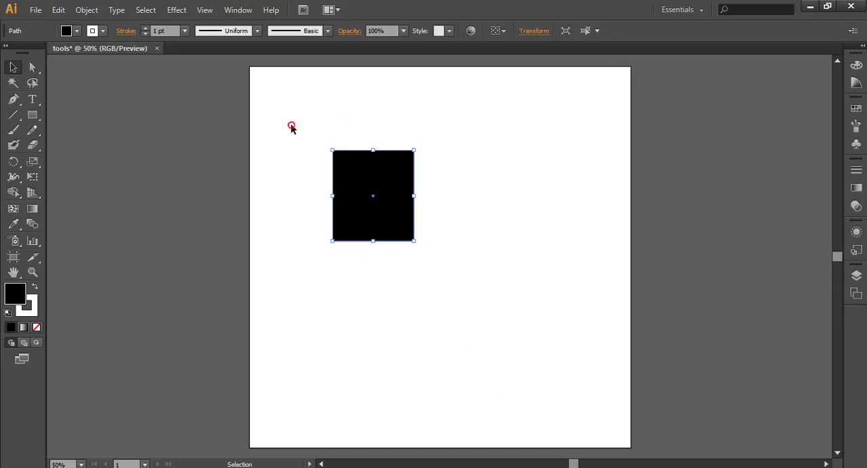
{"action": "left_click", "coordinate": [291, 129]}
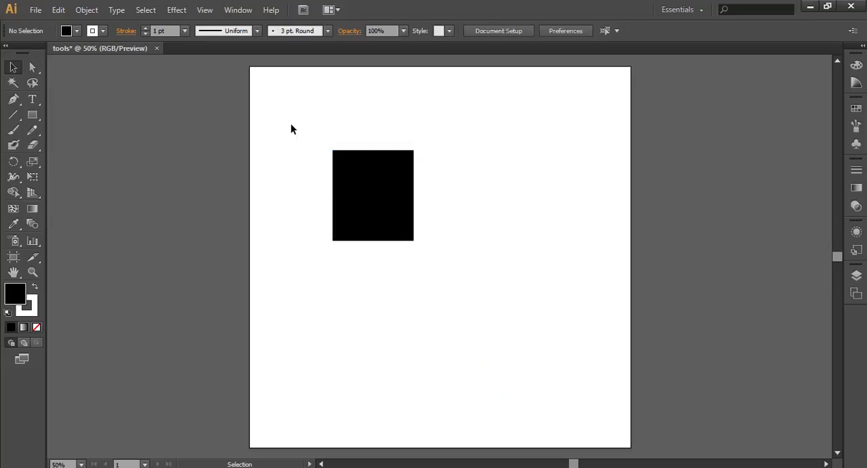
- Activate the Direct Selection tool and look at the tools grouped with it
{"action": "left_click", "coordinate": [34, 67]}
{"action": "left_click", "coordinate": [15, 66]}
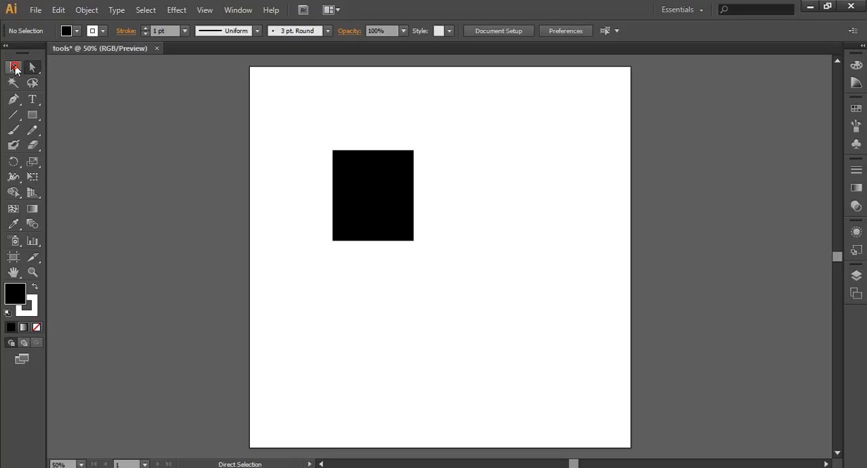
{"action": "left_click", "coordinate": [15, 67]}
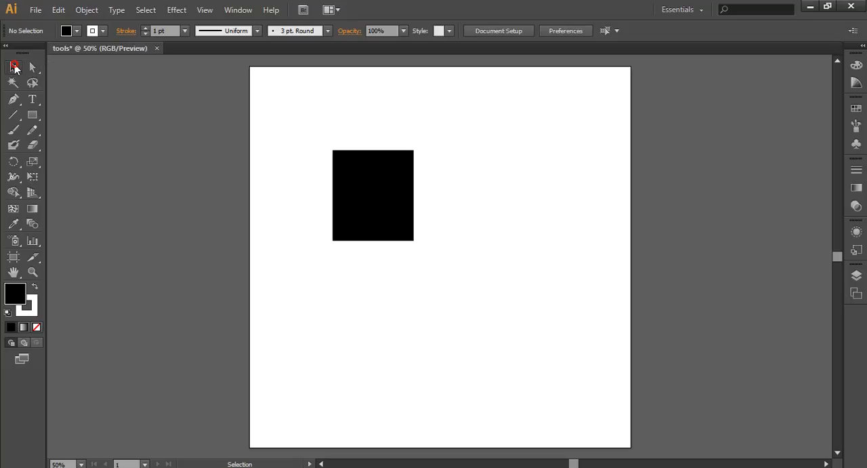
{"action": "left_click", "coordinate": [34, 68]}
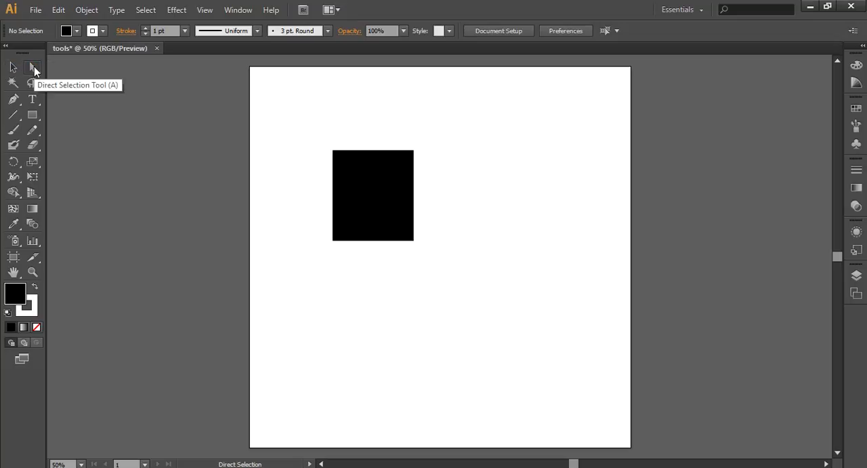
{"action": "left_click", "coordinate": [34, 68]}
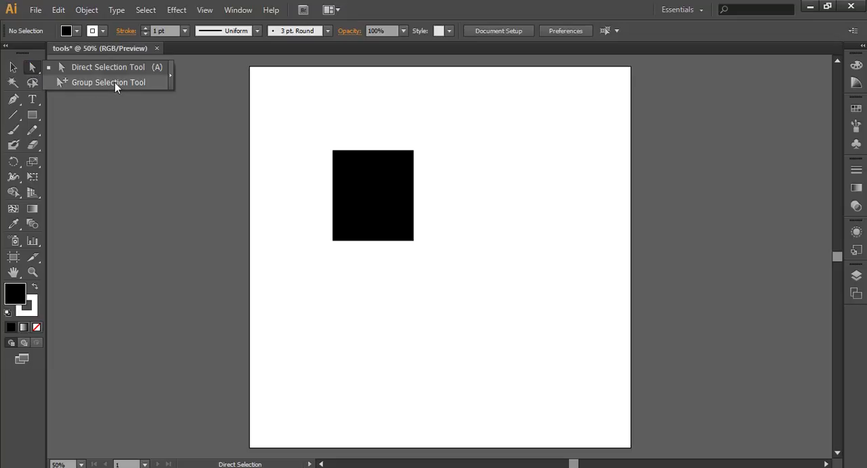
{"action": "left_click", "coordinate": [34, 67]}
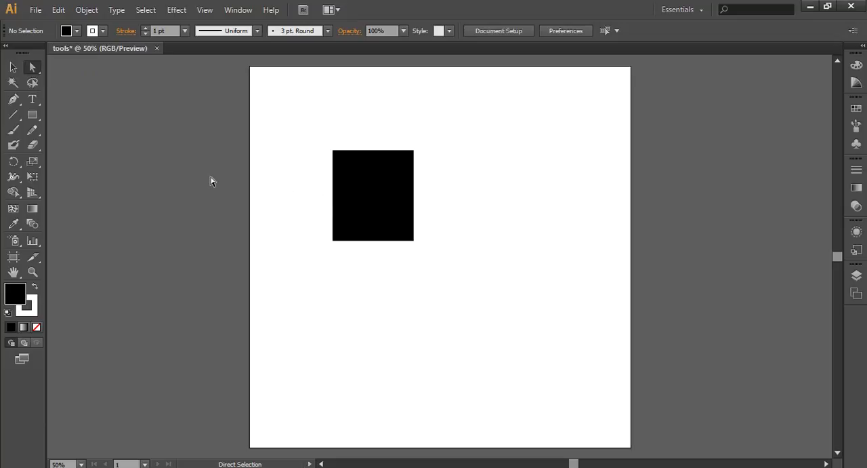
- Move only the rectangle's upper-right anchor point up and outward, to about X 631 px, Y 187 px
{"action": "left_click", "coordinate": [393, 204]}
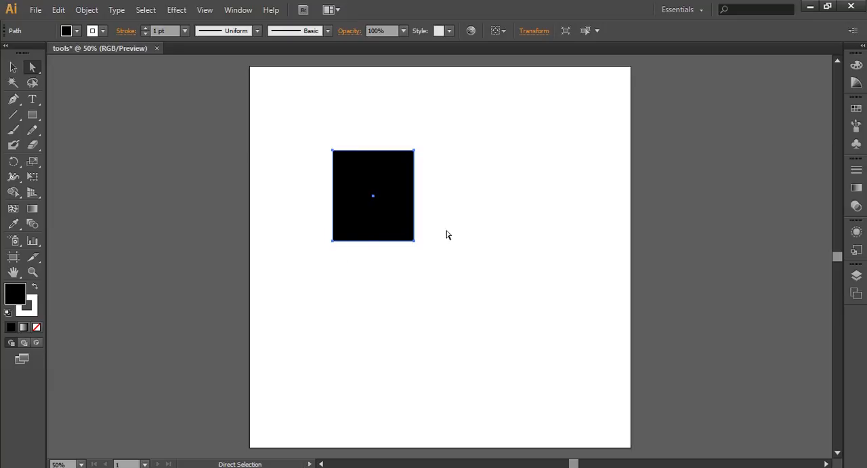
{"action": "left_click", "coordinate": [414, 152]}
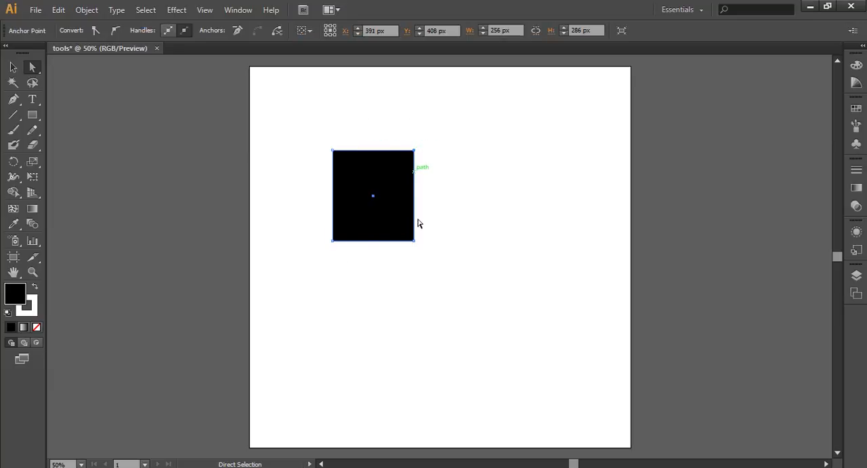
{"action": "left_click_drag", "start_coordinate": [400, 124], "coordinate": [427, 168]}
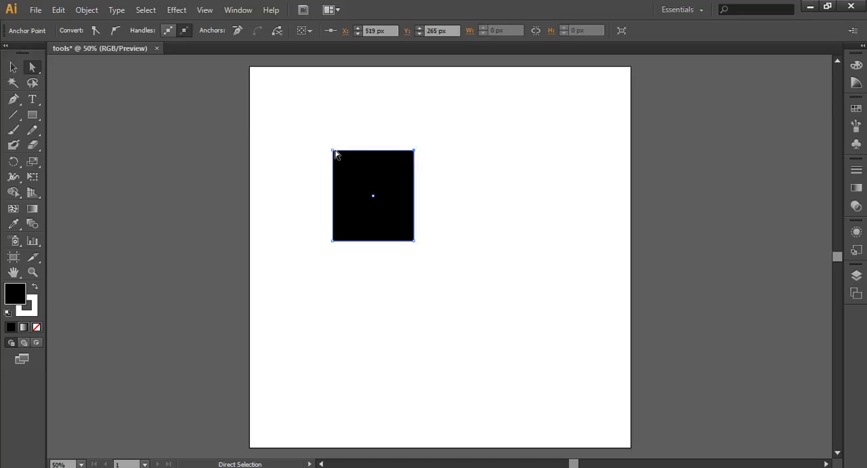
{"action": "left_click_drag", "start_coordinate": [415, 152], "coordinate": [449, 126]}
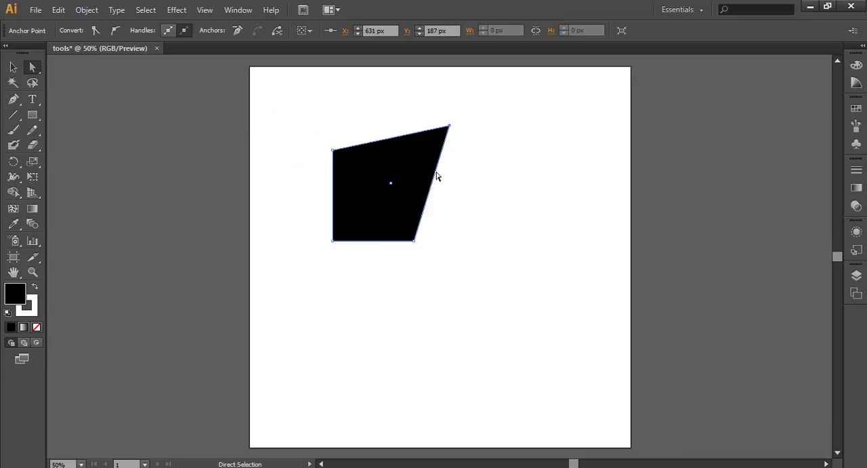
- Undo the moves of the upper-right anchor point and return to the Direct Selection tool
{"action": "key", "text": "v"}
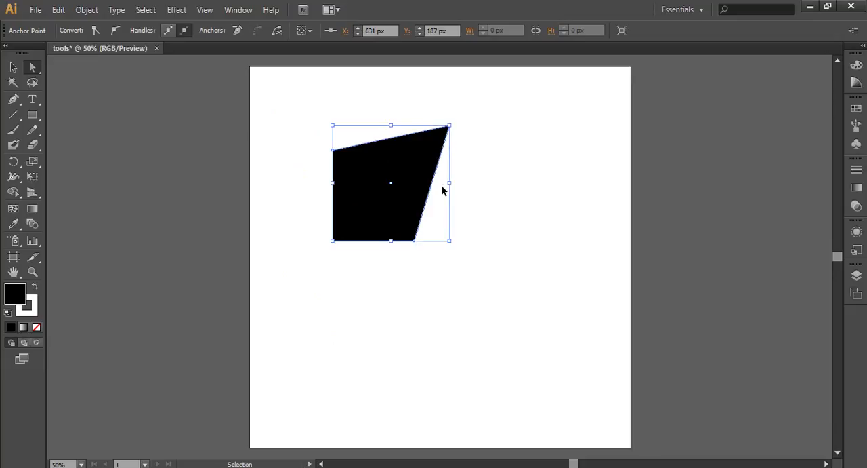
{"action": "key", "text": "ctrl+z"}
{"action": "key", "text": "ctrl+z"}
{"action": "key", "text": "ctrl+z"}
{"action": "key", "text": "ctrl+z"}
{"action": "key", "text": "ctrl+z"}
{"action": "key", "text": "ctrl+z"}
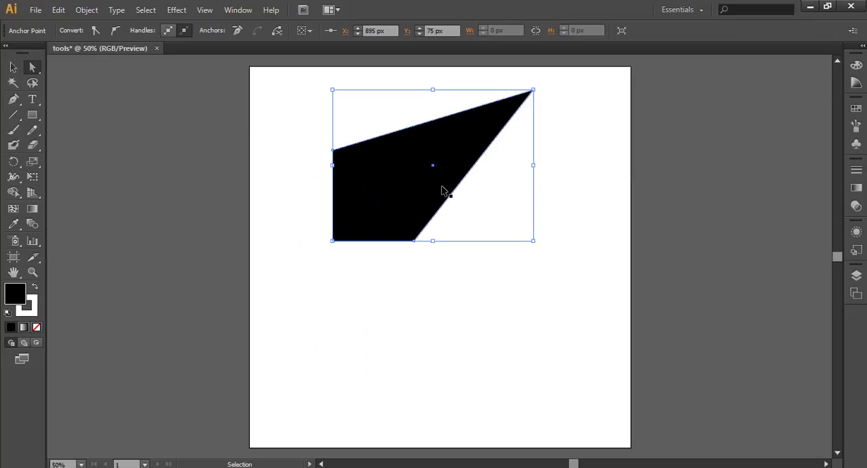
{"action": "key", "text": "a"}
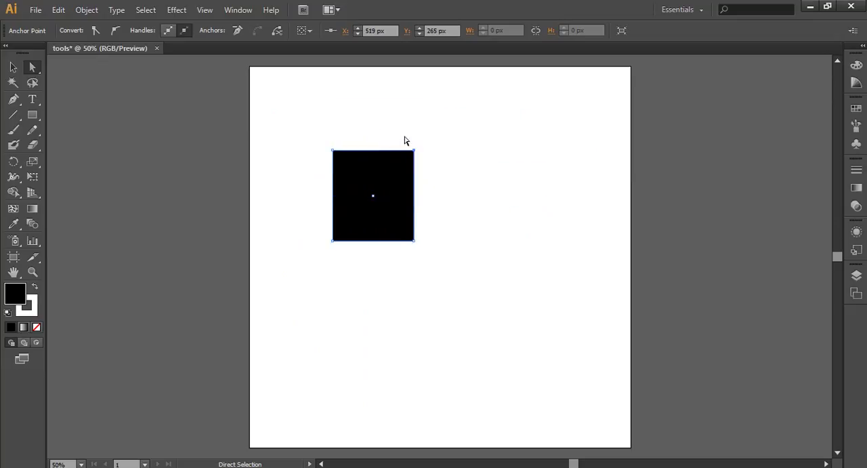
- Move the rectangle's lower-right anchor point to about X 600 px, Y 767 px and its upper-left one to about X 115 px, Y 373 px
{"action": "left_click", "coordinate": [436, 196]}
{"action": "left_click", "coordinate": [372, 150]}
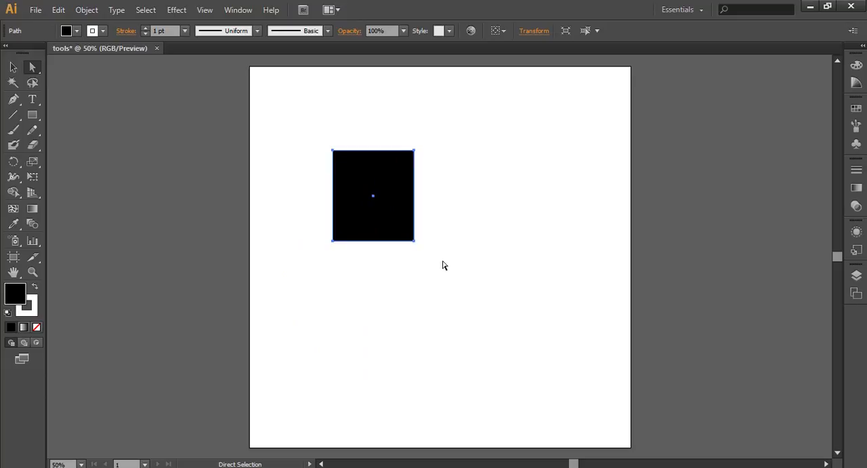
{"action": "left_click_drag", "start_coordinate": [432, 230], "coordinate": [439, 308]}
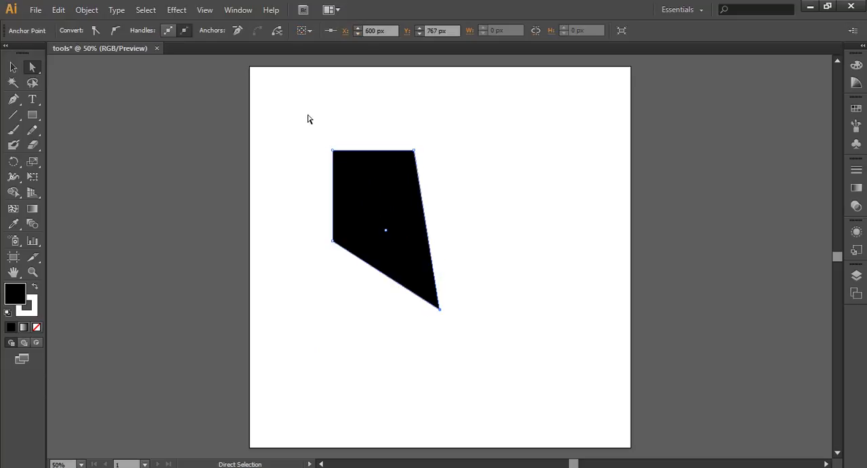
{"action": "left_click", "coordinate": [486, 265]}
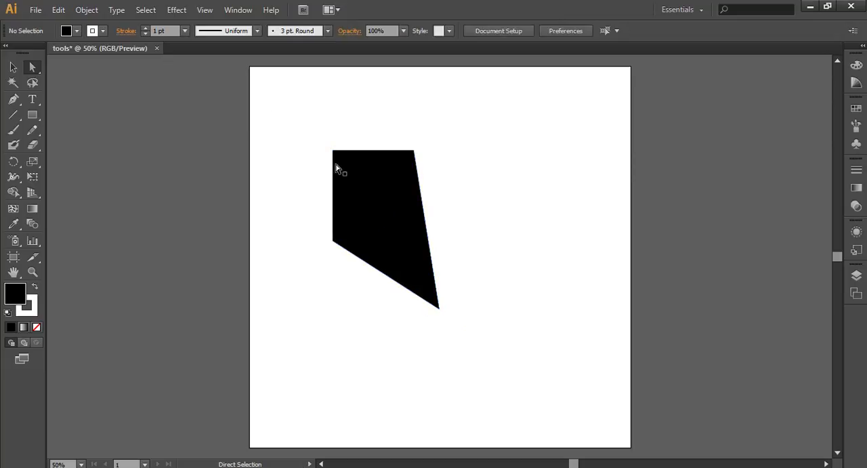
{"action": "left_click_drag", "start_coordinate": [321, 130], "coordinate": [302, 188]}
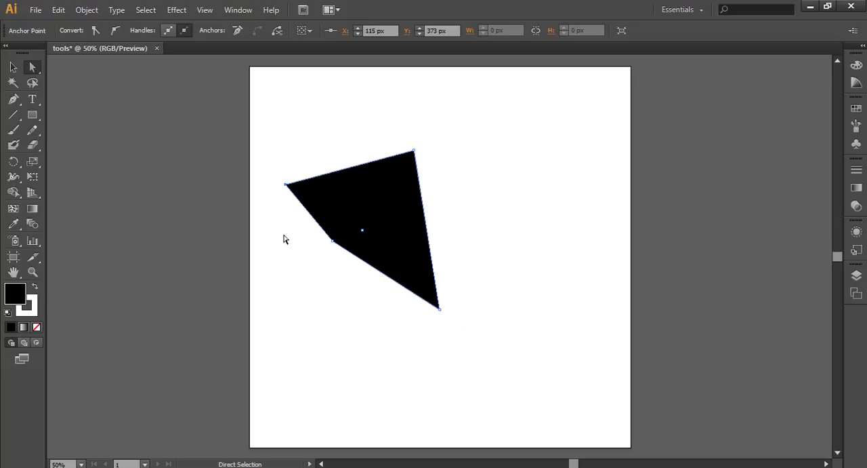
- Move the shape's leftmost anchor point to about X 99 px, Y 581 px and its lowest one to about X 911 px, Y 415 px
{"action": "left_click", "coordinate": [325, 286]}
{"action": "left_click", "coordinate": [344, 201]}
{"action": "left_click_drag", "start_coordinate": [401, 129], "coordinate": [449, 172]}
{"action": "left_click_drag", "start_coordinate": [290, 185], "coordinate": [281, 250]}
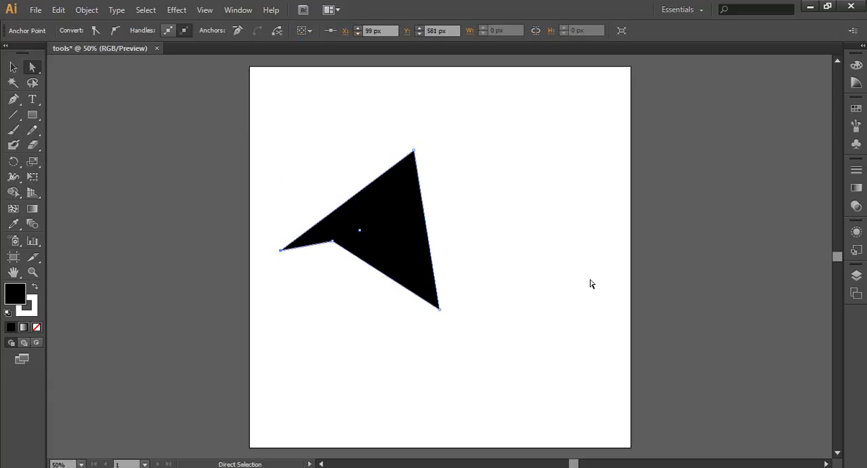
{"action": "left_click_drag", "start_coordinate": [439, 310], "coordinate": [538, 197]}
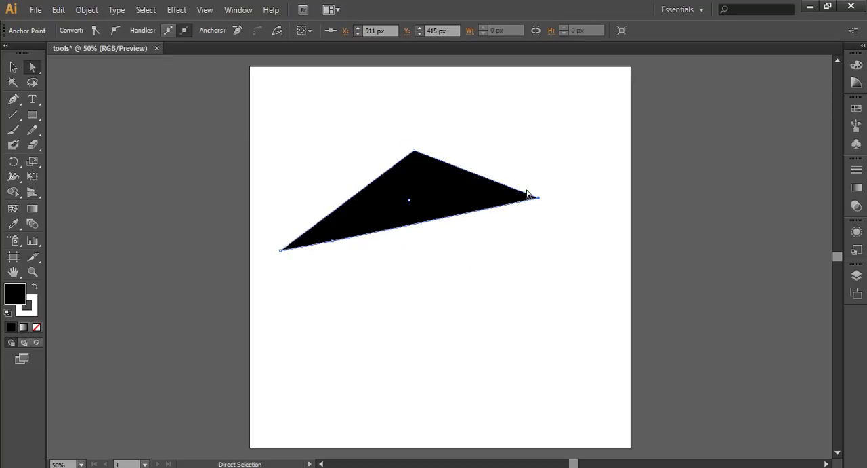
- Move the whole black shape around with the Group Selection tool, leaving it in the artboard's upper half, slightly right of its starting place
{"action": "key", "text": "ctrl"}
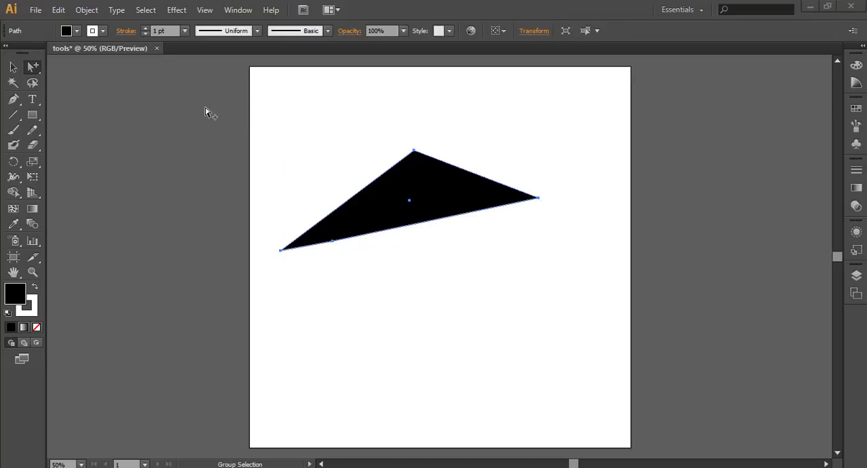
{"action": "left_click", "coordinate": [32, 67], "text": "alt"}
{"action": "left_click", "coordinate": [32, 67]}
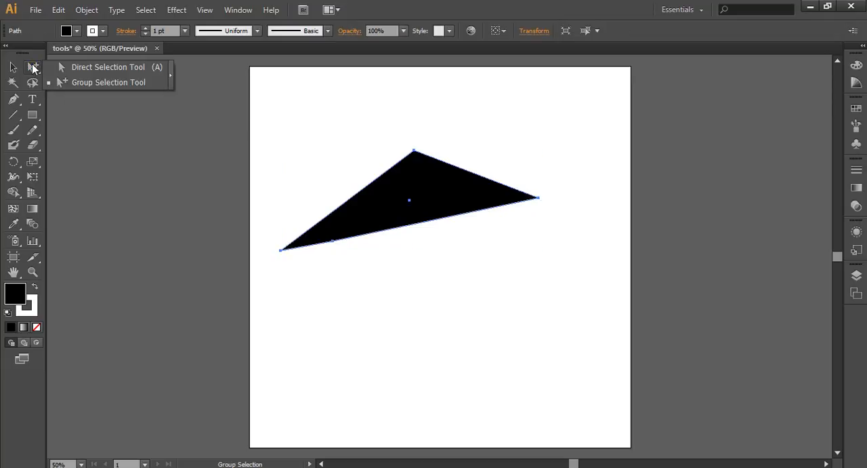
{"action": "left_click", "coordinate": [56, 76]}
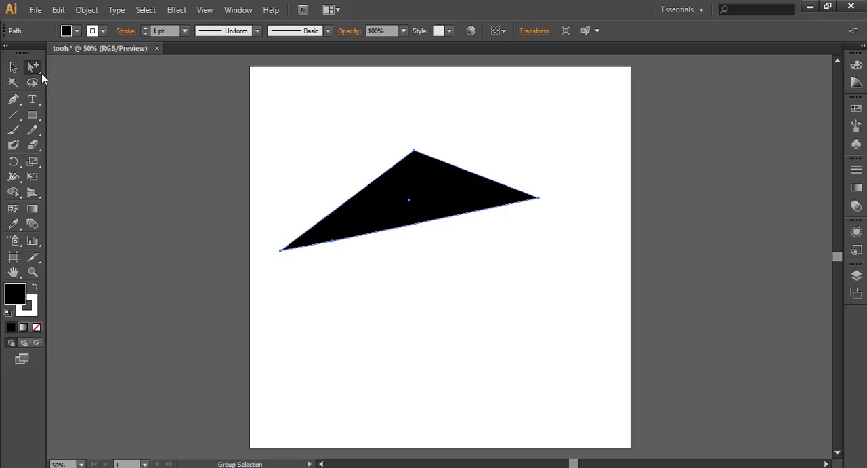
{"action": "left_click", "coordinate": [525, 141]}
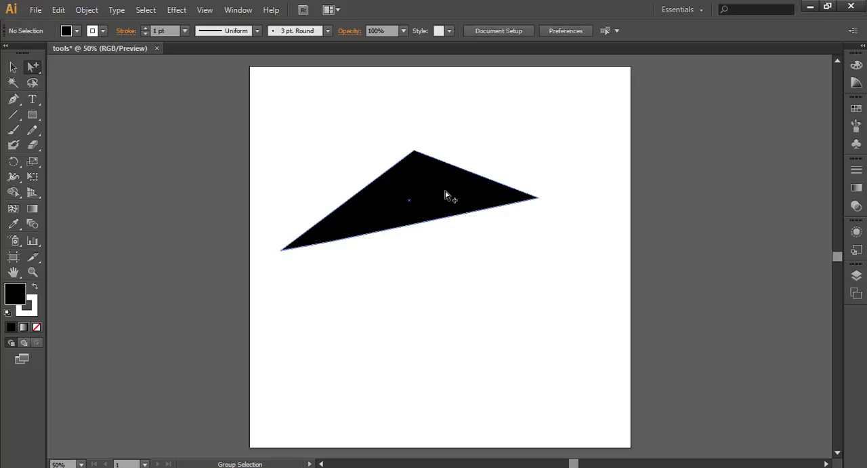
{"action": "left_click", "coordinate": [418, 186]}
{"action": "left_click_drag", "start_coordinate": [453, 196], "coordinate": [471, 179]}
{"action": "left_click_drag", "start_coordinate": [572, 122], "coordinate": [554, 215]}
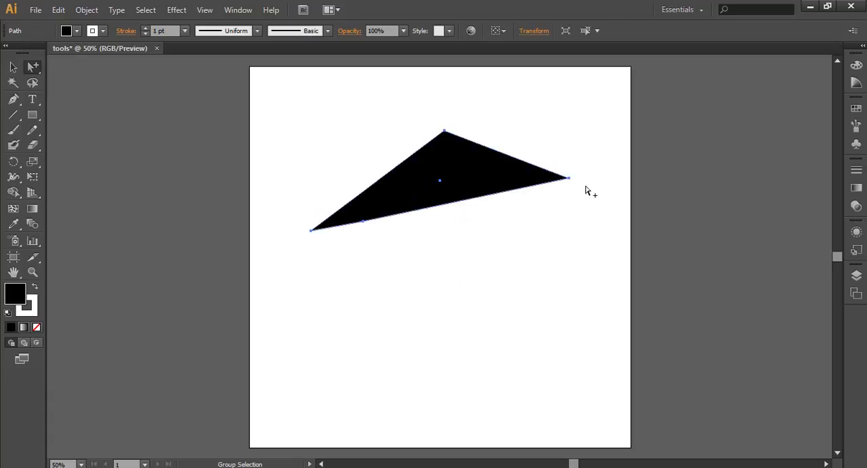
{"action": "left_click_drag", "start_coordinate": [570, 179], "coordinate": [559, 225]}
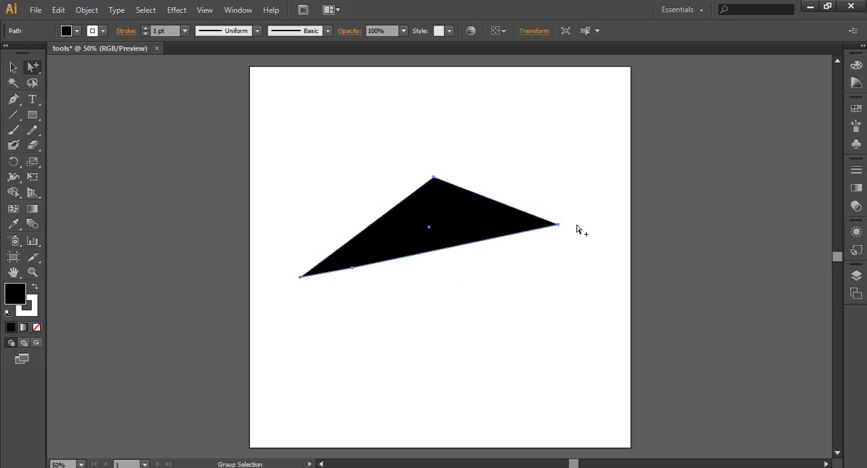
{"action": "left_click_drag", "start_coordinate": [454, 211], "coordinate": [473, 141]}
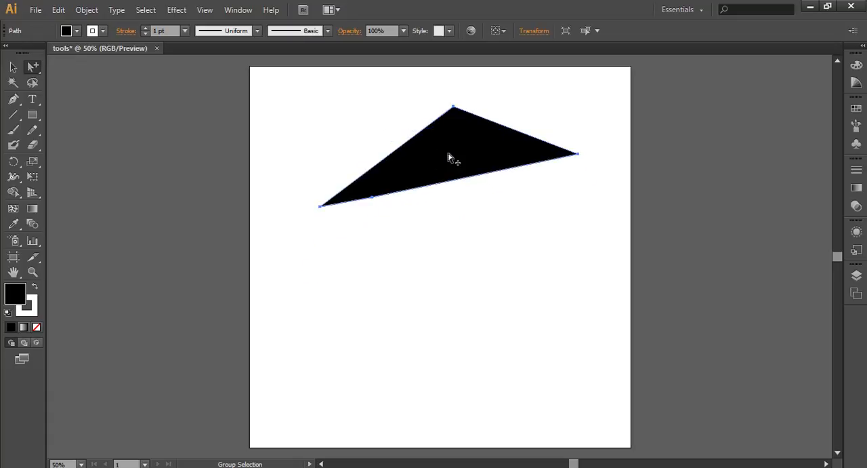
{"action": "left_click_drag", "start_coordinate": [485, 181], "coordinate": [484, 211]}
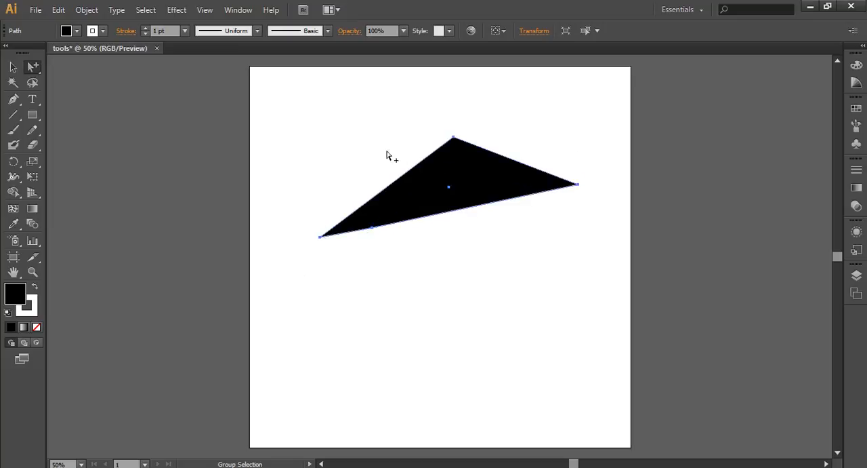
- Move the shape's rightmost anchor point down to about X 851 px, Y 747 px with the Direct Selection tool
{"action": "left_click", "coordinate": [34, 67]}
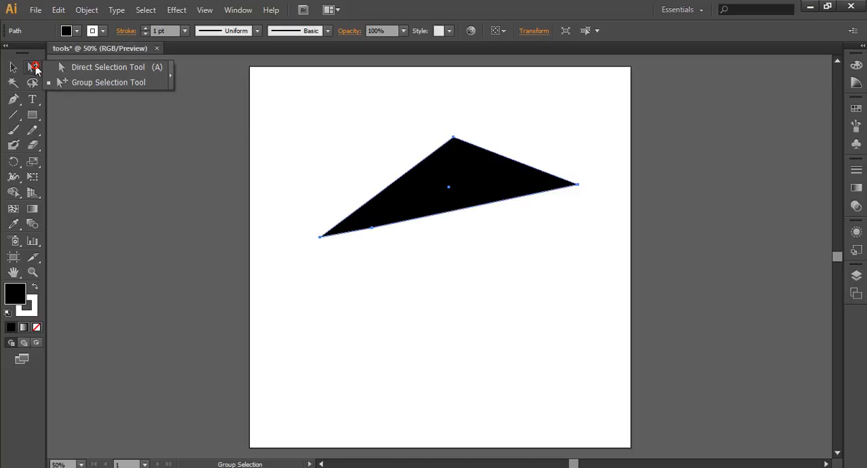
{"action": "left_click_drag", "start_coordinate": [35, 69], "coordinate": [70, 73]}
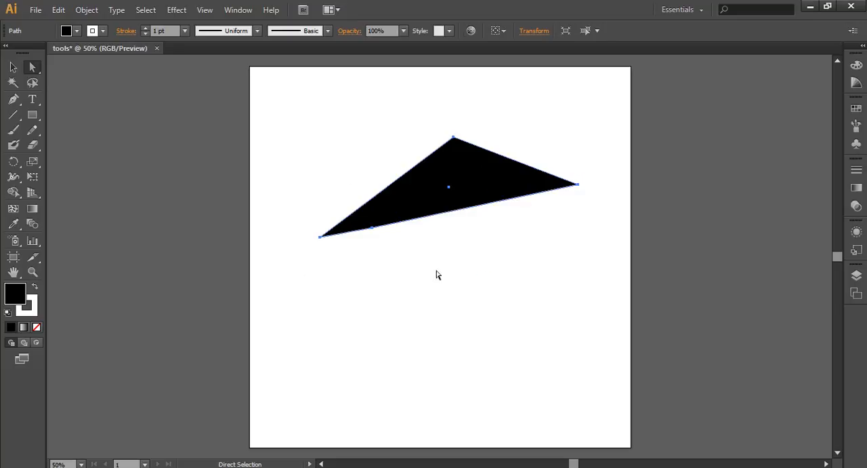
{"action": "left_click", "coordinate": [311, 192]}
{"action": "left_click", "coordinate": [507, 185]}
{"action": "mouse_move", "coordinate": [588, 172]}
{"action": "left_mouse_down"}
{"action": "mouse_move", "coordinate": [573, 178]}
{"action": "mouse_move", "coordinate": [551, 253]}
{"action": "mouse_move", "coordinate": [519, 303]}
{"action": "left_mouse_up"}
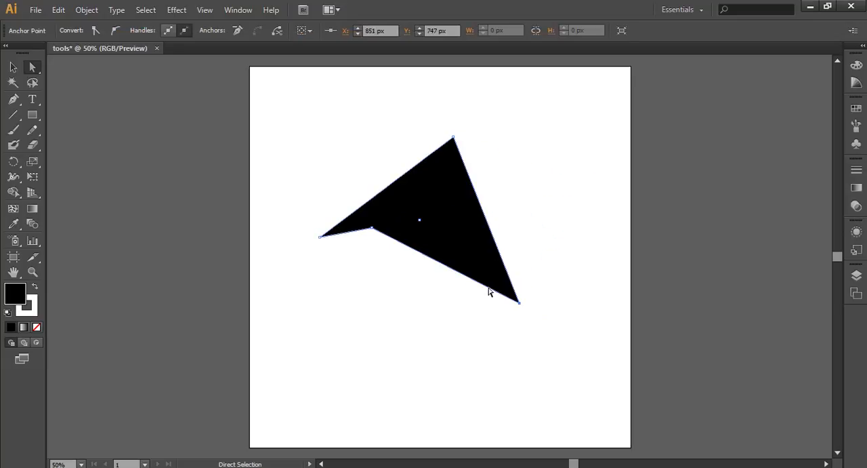
- Move the shape's leftmost anchor point to about X 81 px, Y 559 px and its inner one to about X 553 px, Y 485 px
{"action": "left_click_drag", "start_coordinate": [322, 241], "coordinate": [275, 243]}
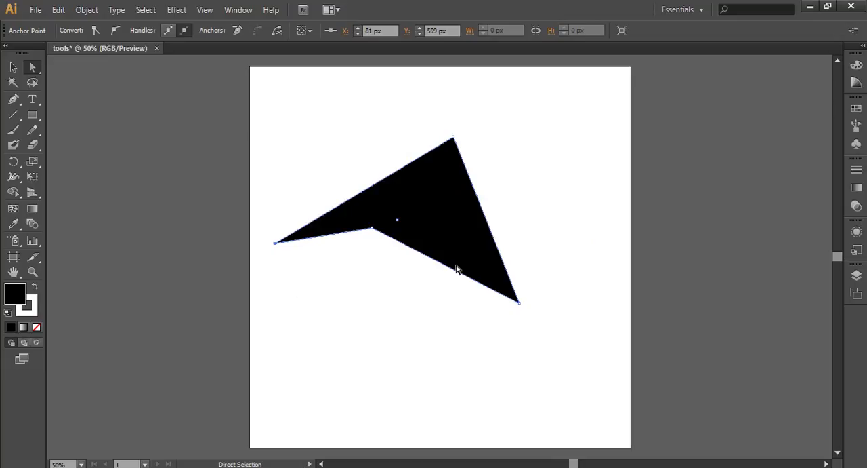
{"action": "left_click_drag", "start_coordinate": [371, 229], "coordinate": [397, 220]}
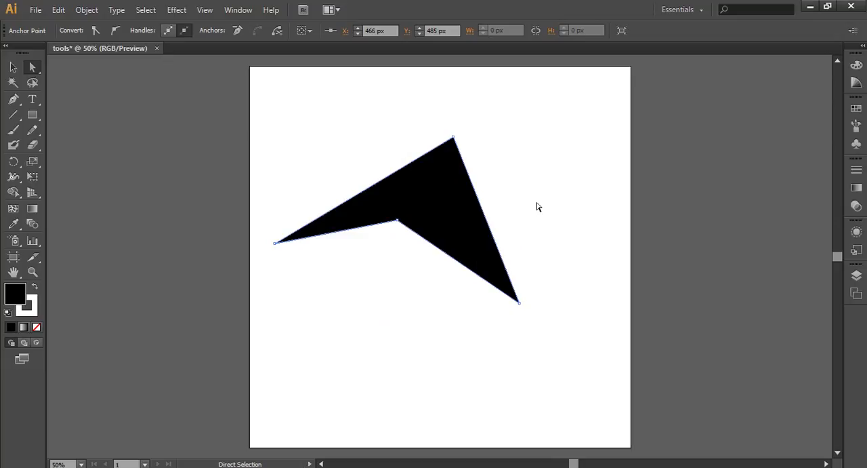
{"action": "left_click_drag", "start_coordinate": [399, 221], "coordinate": [425, 220]}
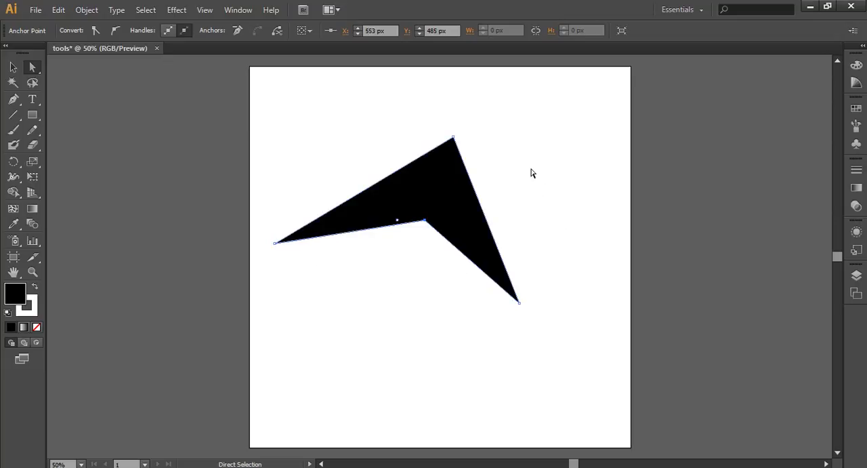
- Move the whole black shape around with the Selection tool, leaving it slightly up and to the right of its starting place
{"action": "left_click", "coordinate": [445, 200]}
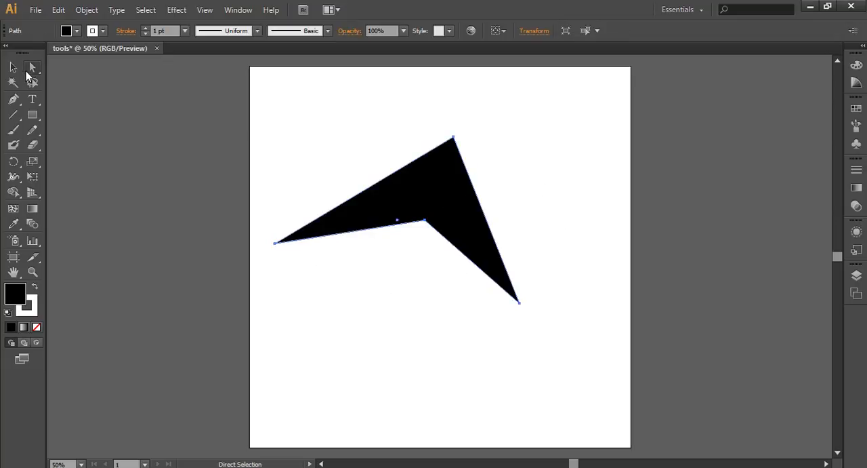
{"action": "left_click", "coordinate": [13, 67]}
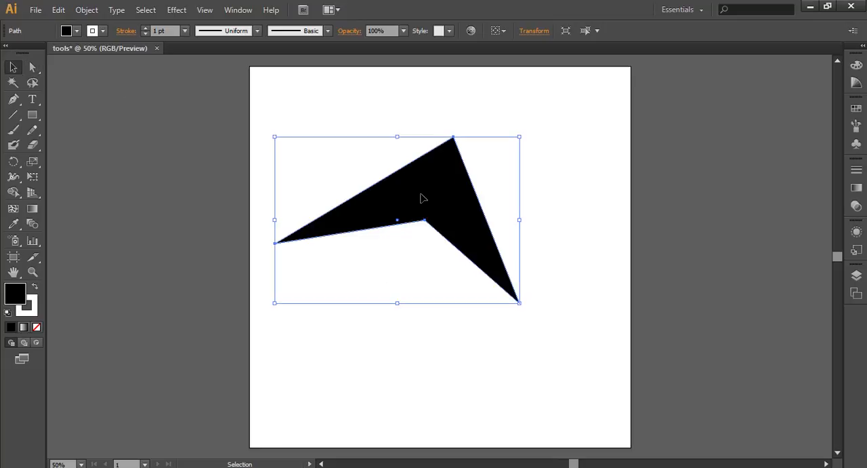
{"action": "left_click_drag", "start_coordinate": [400, 193], "coordinate": [467, 232]}
{"action": "left_click_drag", "start_coordinate": [467, 195], "coordinate": [452, 214]}
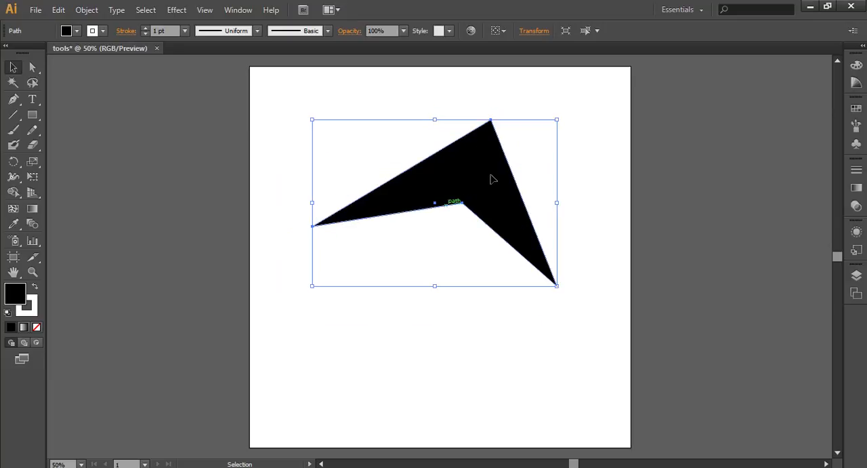
- Copy the black shape and paste two duplicates, placing them below the original in the artboard's lower half
{"action": "key", "text": "a"}
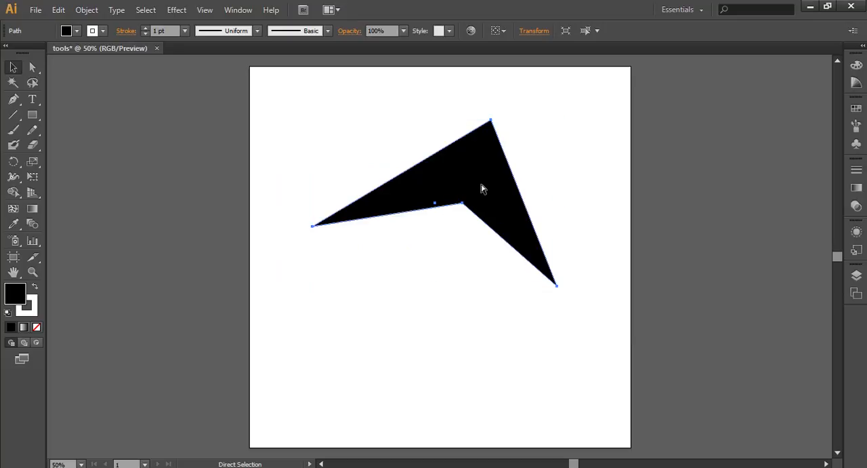
{"action": "key", "text": "ctrl"}
{"action": "key", "text": "ctrl+v"}
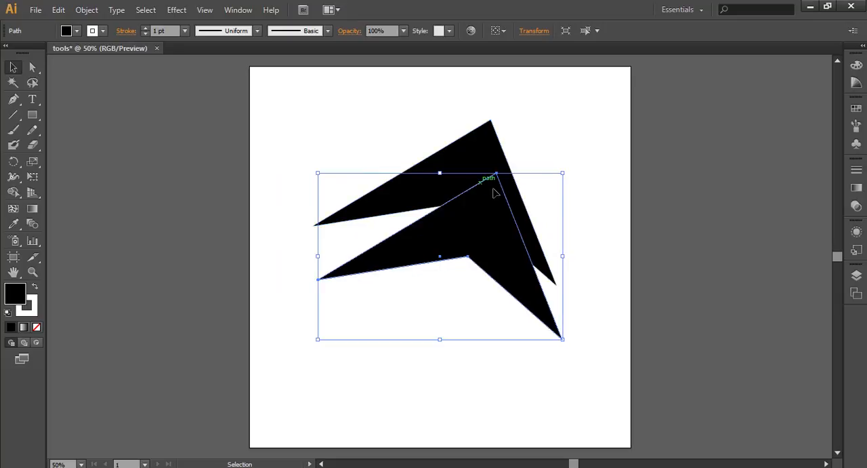
{"action": "left_click_drag", "start_coordinate": [468, 240], "coordinate": [458, 259]}
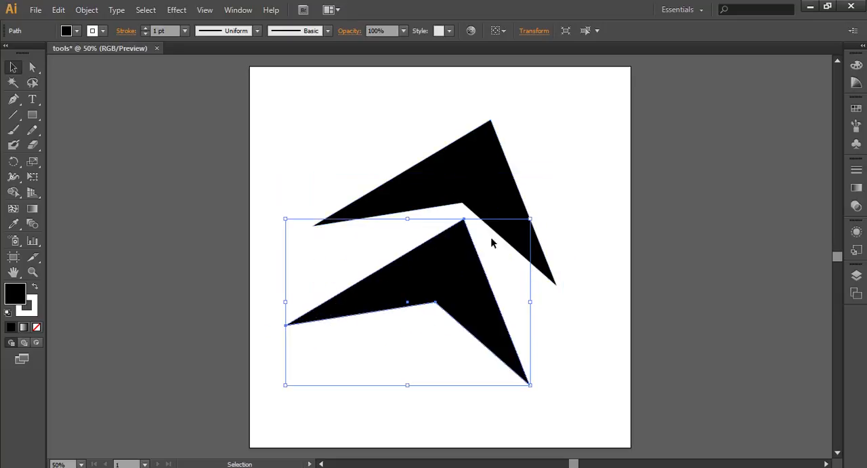
{"action": "key", "text": "ctrl+v"}
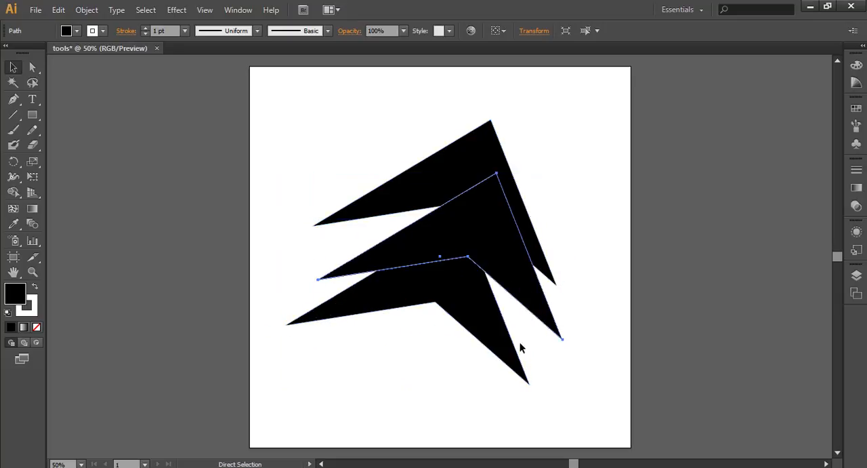
{"action": "left_click_drag", "start_coordinate": [457, 347], "coordinate": [428, 397]}
- Delete the two pasted duplicates and move the original shape up close to the artboard's upper edge
{"action": "left_click_drag", "start_coordinate": [550, 418], "coordinate": [396, 338]}
{"action": "key", "text": "Delete"}
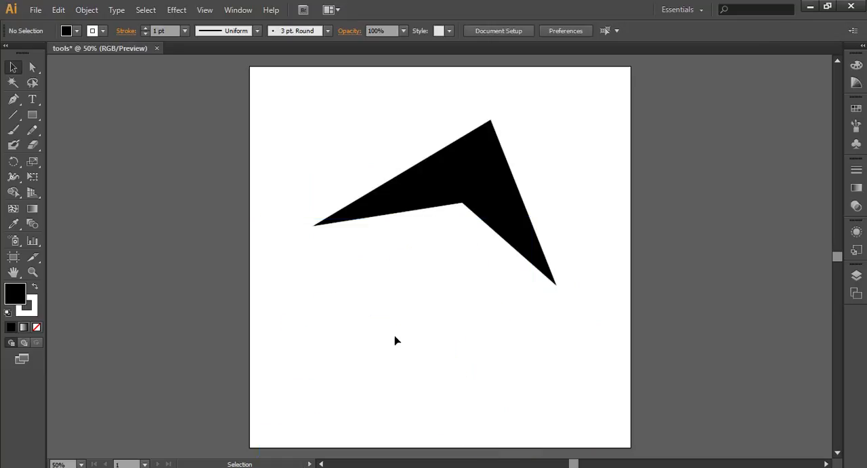
{"action": "left_click_drag", "start_coordinate": [478, 179], "coordinate": [493, 144]}
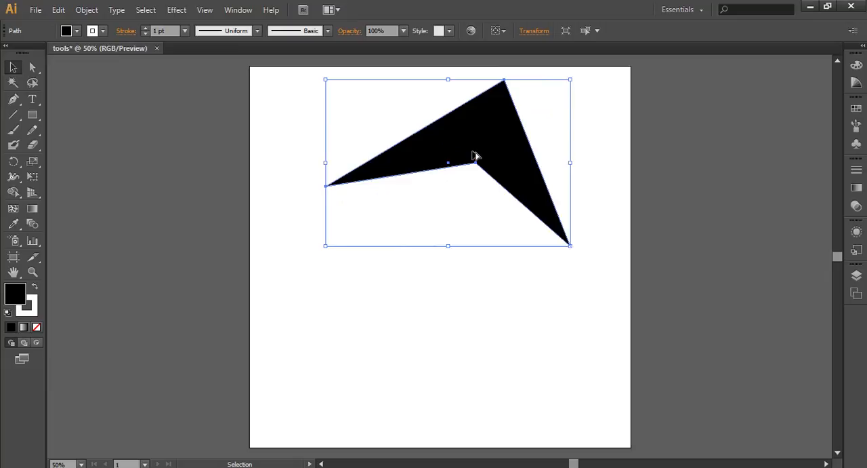
- Duplicate the shape about 26 px left and 96 px down, repeat the transformation for seven copies in total, and deselect everything
{"action": "left_click_drag", "start_coordinate": [475, 156], "coordinate": [465, 186]}
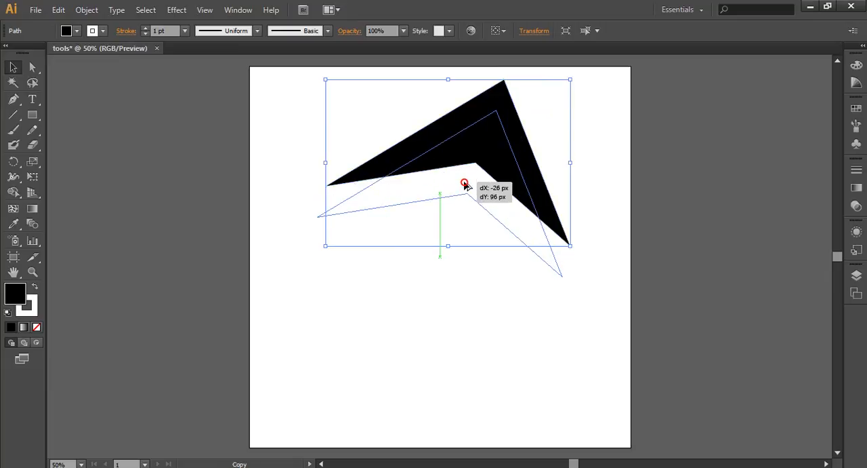
{"action": "left_click_drag", "start_coordinate": [464, 185], "coordinate": [465, 186]}
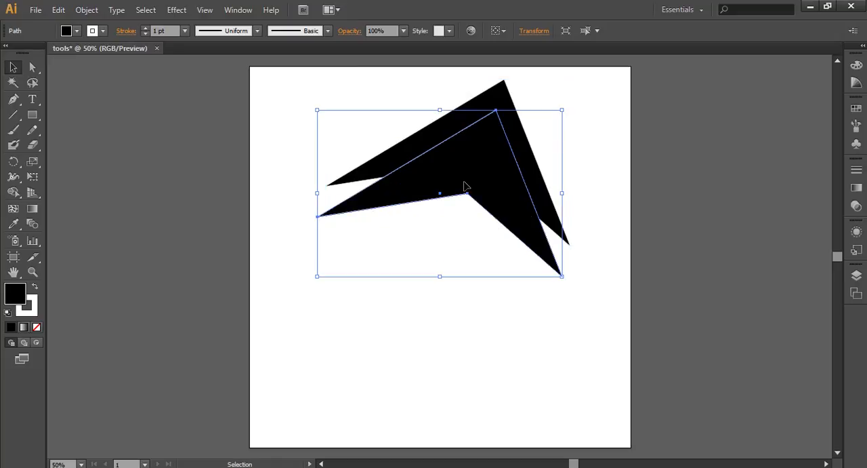
{"action": "key", "text": "a"}
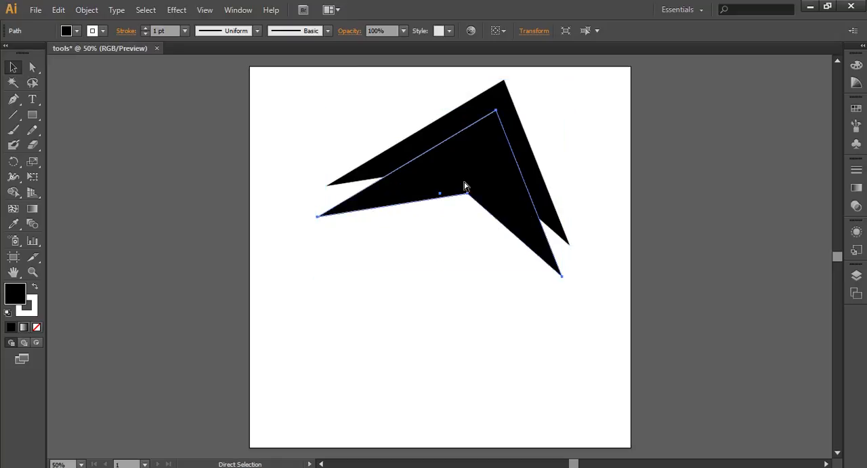
{"action": "key", "text": "ctrl+d"}
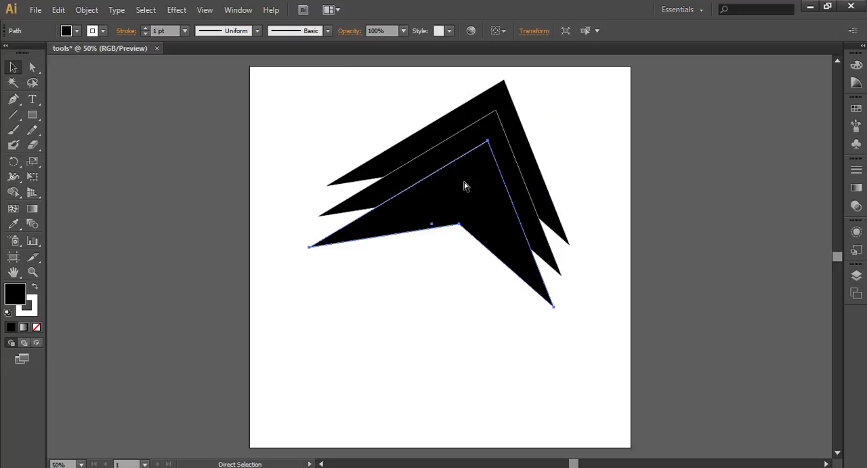
{"action": "key", "text": "ctrl+d"}
{"action": "key", "text": "ctrl+d"}
{"action": "key", "text": "ctrl+d"}
{"action": "key", "text": "ctrl+d"}
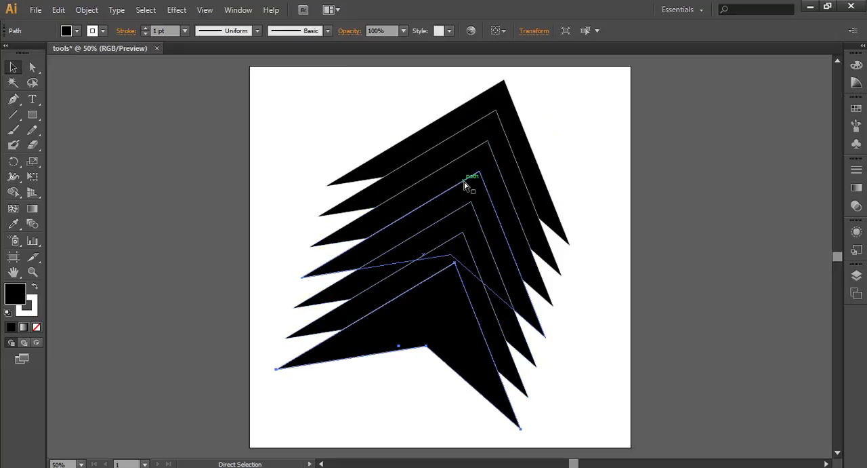
{"action": "key", "text": "ctrl+d"}
{"action": "key", "text": "v"}
{"action": "left_click", "coordinate": [708, 241]}
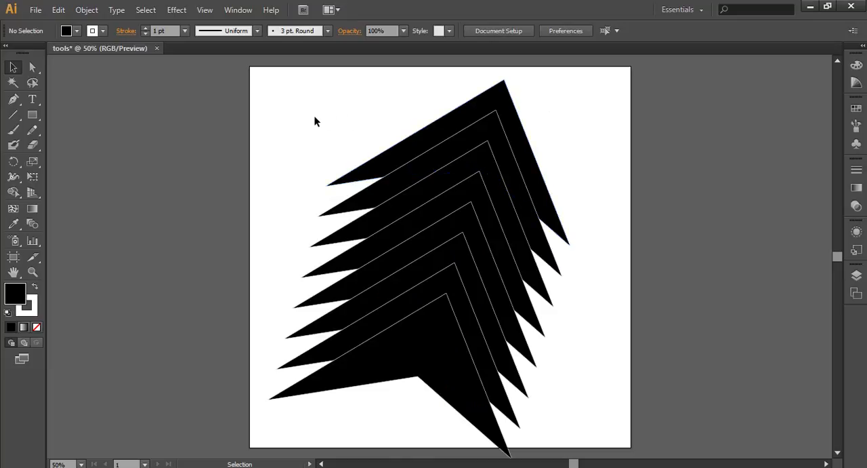
- Delete the seven copies and move the remaining black shape slightly down and to the left
{"action": "left_click_drag", "start_coordinate": [396, 418], "coordinate": [467, 181]}
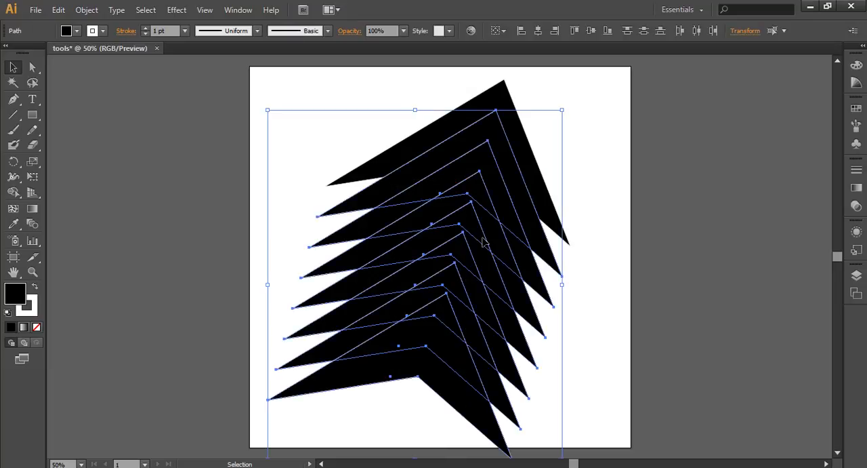
{"action": "key", "text": "Delete"}
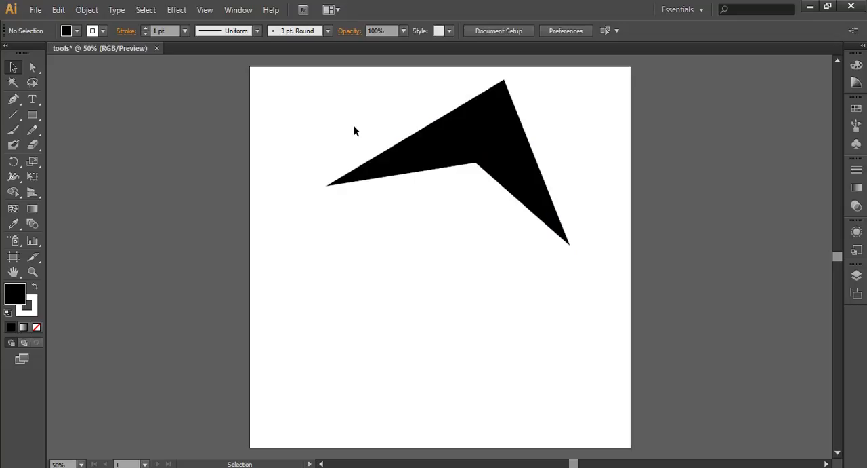
{"action": "left_click_drag", "start_coordinate": [478, 134], "coordinate": [466, 151]}
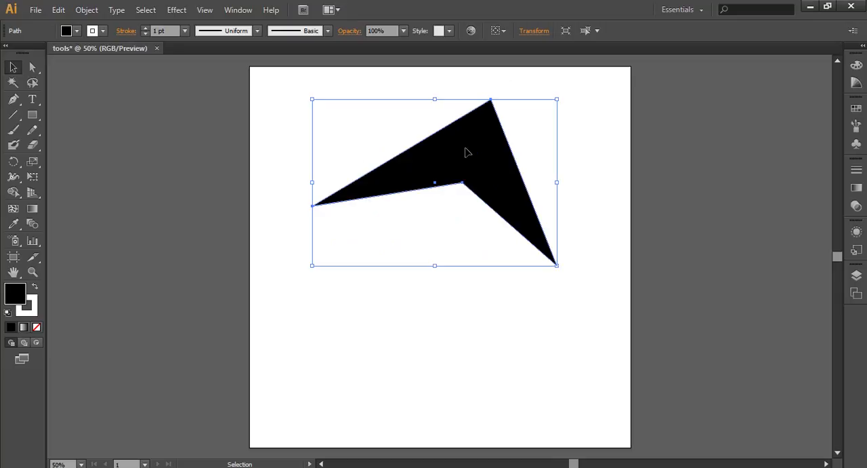